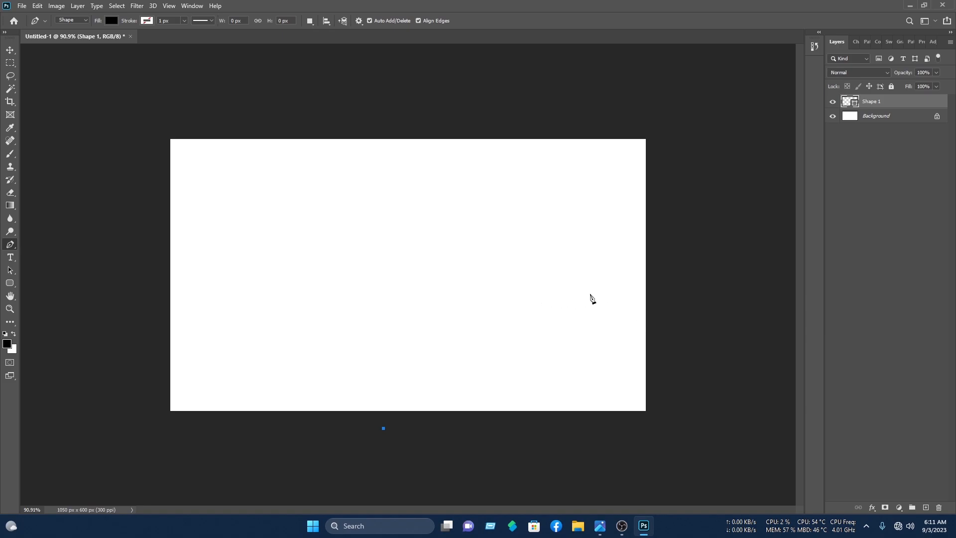
- Draw a black wave with a curved top edge, corners below the card's bottom, and close it
{"action": "left_click_drag", "start_coordinate": [505, 276], "coordinate": [655, 272]}
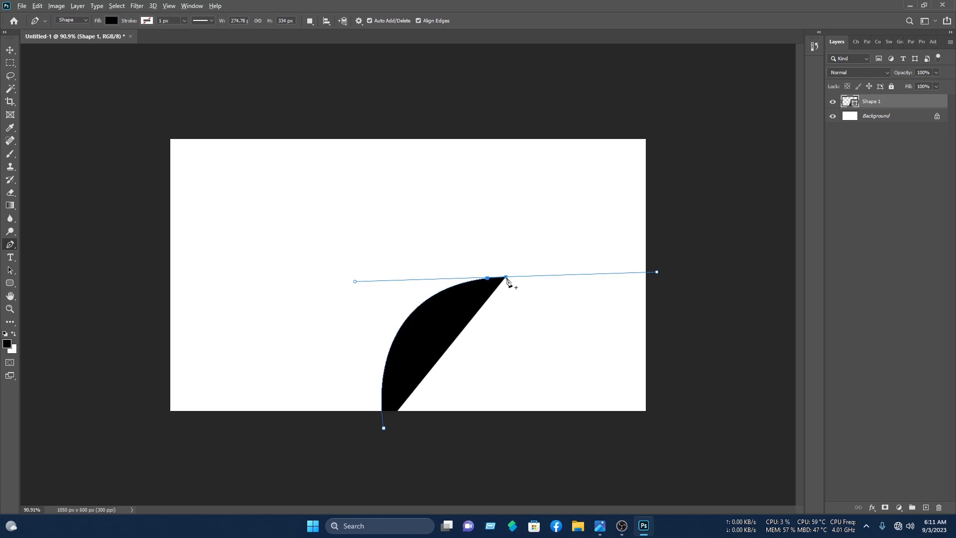
{"action": "left_click", "coordinate": [506, 276]}
{"action": "left_click_drag", "start_coordinate": [648, 273], "coordinate": [719, 252]}
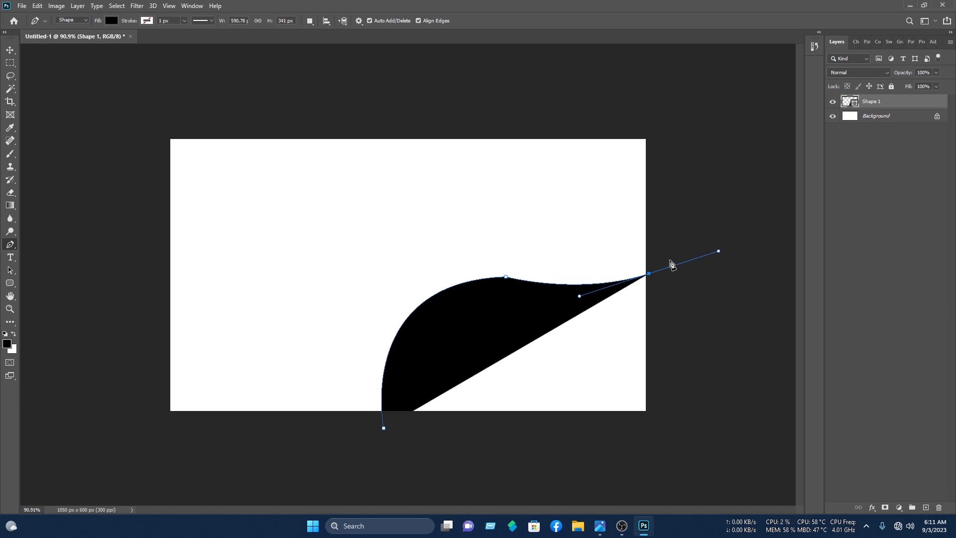
{"action": "left_click", "coordinate": [649, 275]}
{"action": "left_click", "coordinate": [679, 465]}
{"action": "left_click", "coordinate": [362, 460]}
{"action": "left_click", "coordinate": [383, 429]}
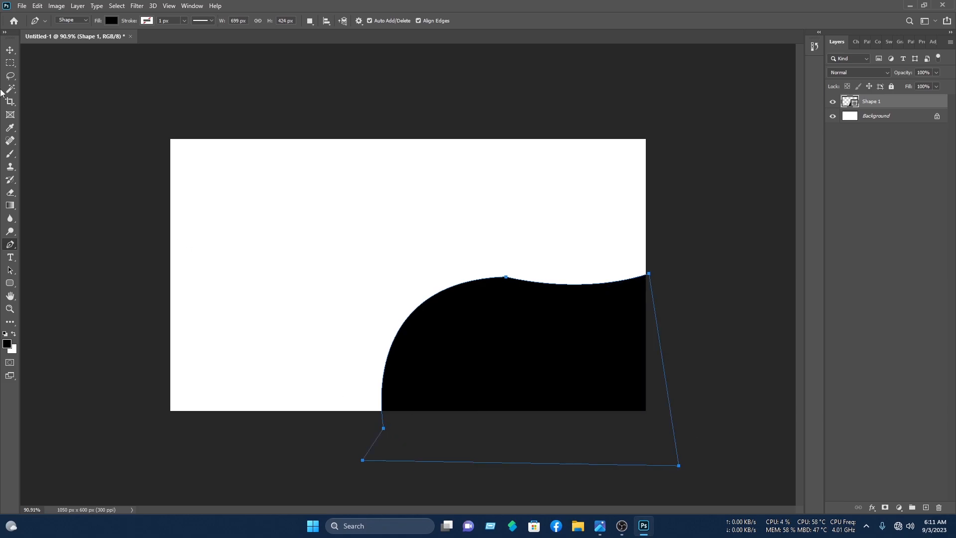
{"action": "left_click", "coordinate": [10, 50]}
{"action": "left_click", "coordinate": [324, 147]}
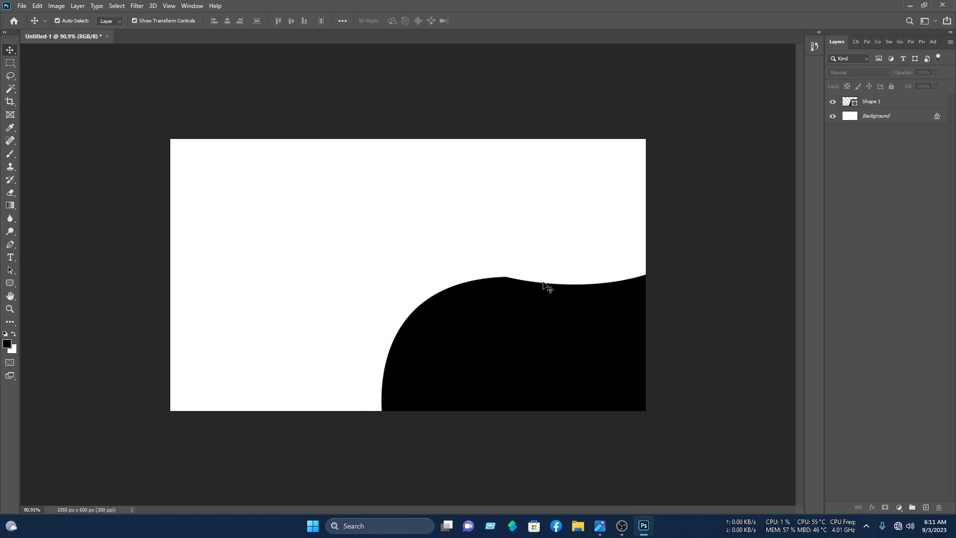
- Draw a thin crescent band from the card's right edge to the wave's left side and back
{"action": "left_click", "coordinate": [10, 244]}
{"action": "left_click", "coordinate": [645, 383]}
{"action": "key", "text": "ctrl+z"}
{"action": "left_click", "coordinate": [646, 369]}
{"action": "left_click_drag", "start_coordinate": [443, 310], "coordinate": [311, 341]}
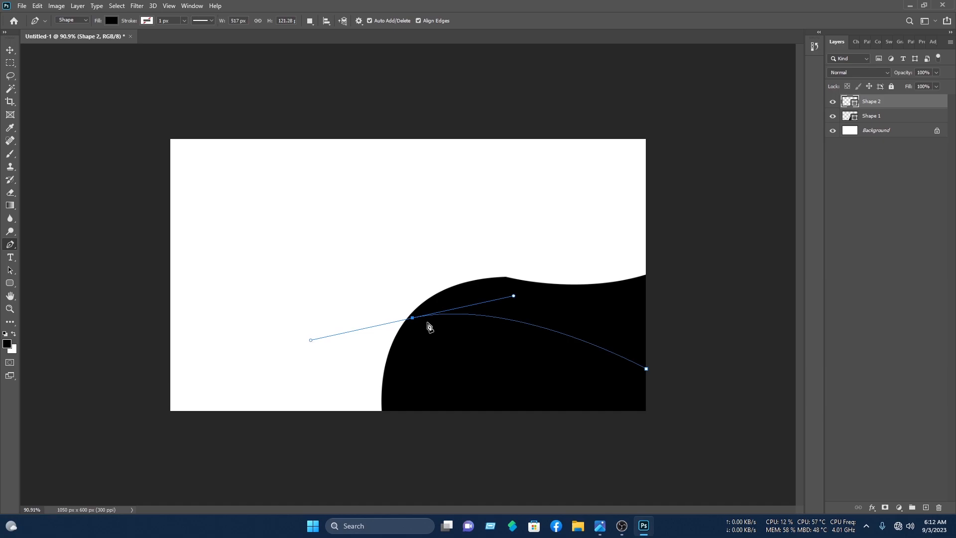
{"action": "left_click", "coordinate": [413, 318], "text": "alt"}
{"action": "left_click_drag", "start_coordinate": [647, 337], "coordinate": [767, 415]}
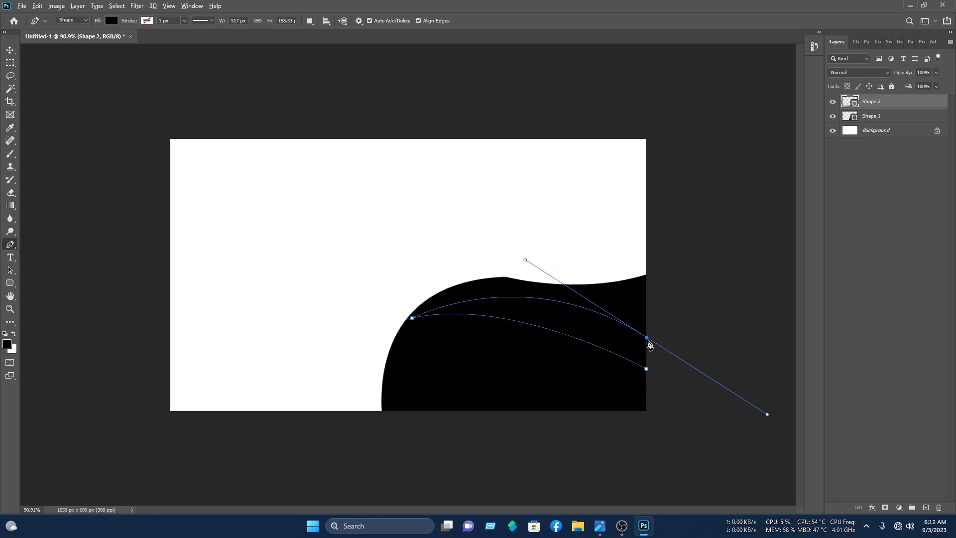
{"action": "left_click", "coordinate": [662, 364]}
{"action": "left_click", "coordinate": [646, 368]}
{"action": "left_click", "coordinate": [10, 50]}
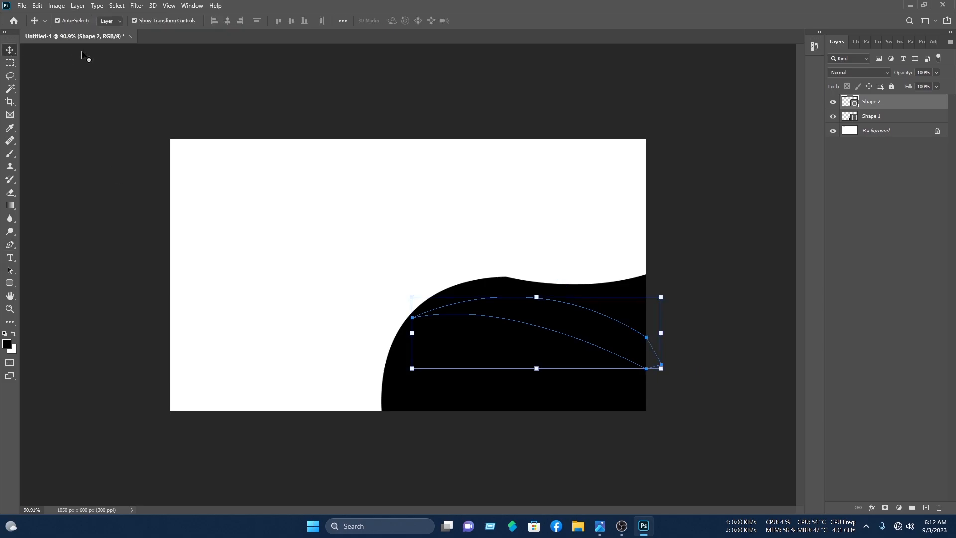
- Fill the thin band with pure red
{"action": "double_click", "coordinate": [849, 102]}
{"action": "left_click", "coordinate": [457, 138]}
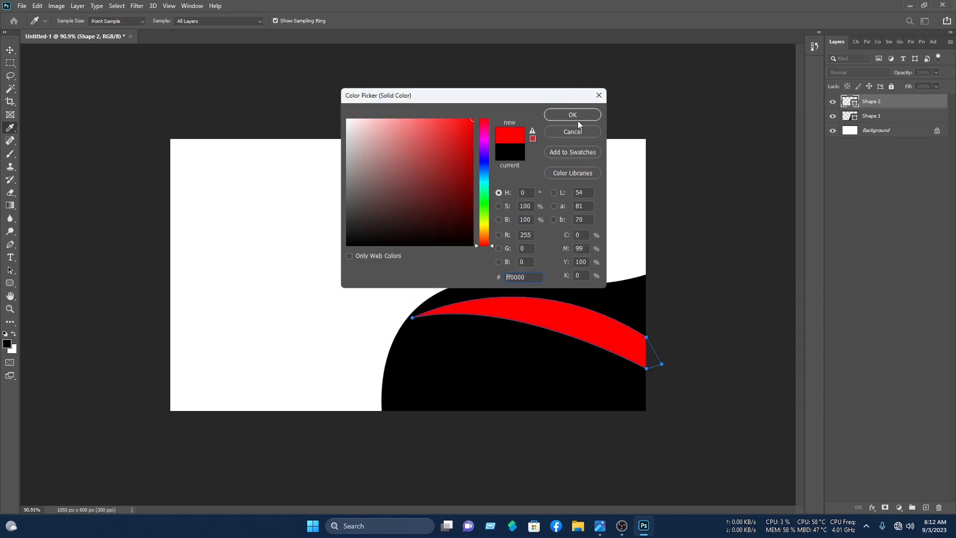
{"action": "left_click", "coordinate": [577, 115]}
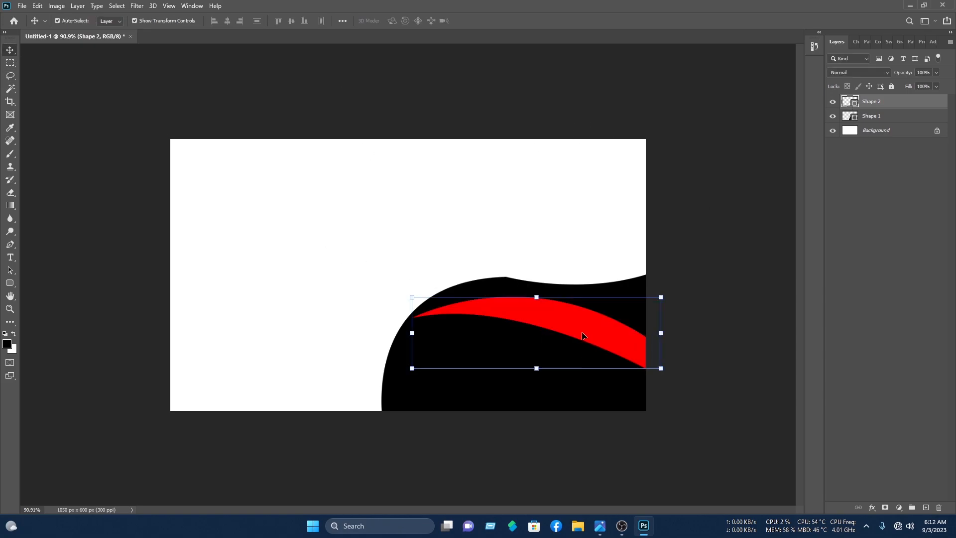
- Warp the band into a swooping wave with a raised peak on its left
{"action": "left_click_drag", "start_coordinate": [541, 299], "coordinate": [542, 306]}
{"action": "right_click", "coordinate": [543, 310]}
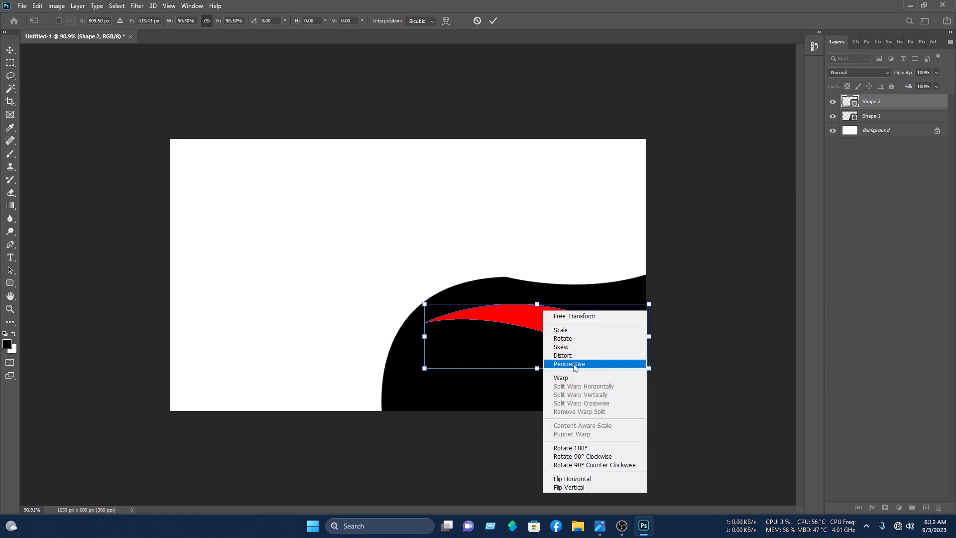
{"action": "left_click", "coordinate": [567, 378]}
{"action": "left_click_drag", "start_coordinate": [611, 348], "coordinate": [645, 372]}
{"action": "left_click_drag", "start_coordinate": [424, 303], "coordinate": [382, 288]}
{"action": "left_click_drag", "start_coordinate": [499, 369], "coordinate": [508, 269]}
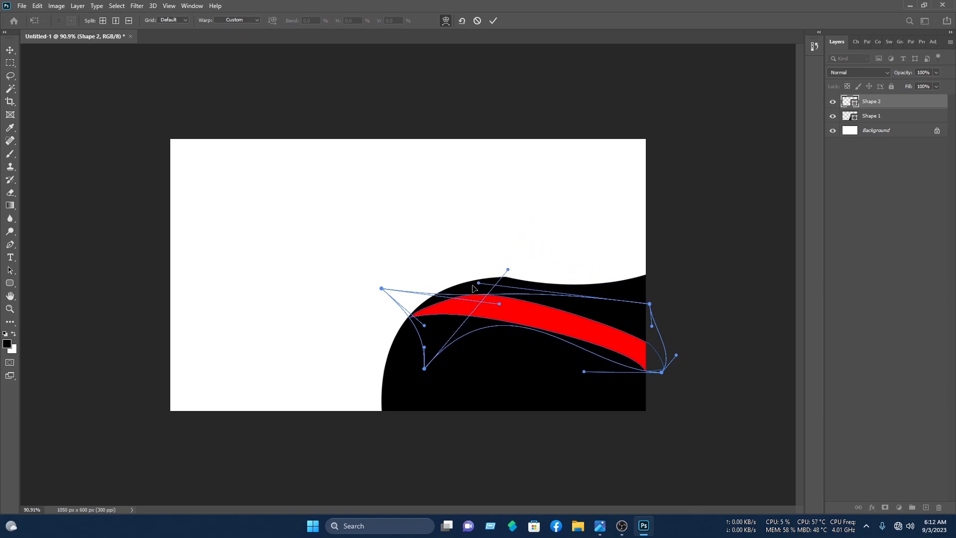
{"action": "left_click_drag", "start_coordinate": [574, 303], "coordinate": [409, 341]}
{"action": "left_click_drag", "start_coordinate": [495, 334], "coordinate": [468, 345]}
{"action": "left_click_drag", "start_coordinate": [498, 304], "coordinate": [533, 259]}
{"action": "mouse_move", "coordinate": [425, 325]}
{"action": "left_mouse_down"}
{"action": "mouse_move", "coordinate": [414, 321]}
{"action": "mouse_move", "coordinate": [422, 324]}
{"action": "left_mouse_up"}
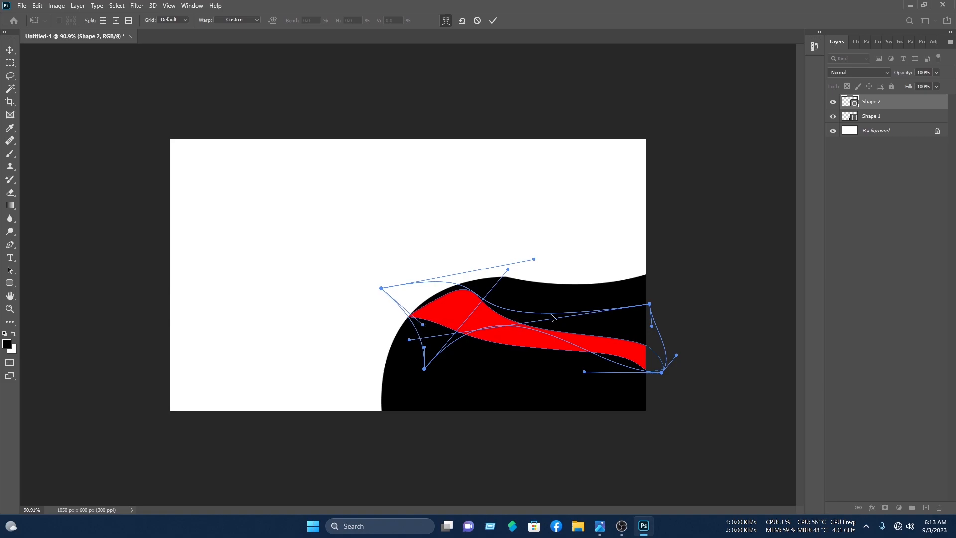
{"action": "left_click_drag", "start_coordinate": [584, 372], "coordinate": [588, 379]}
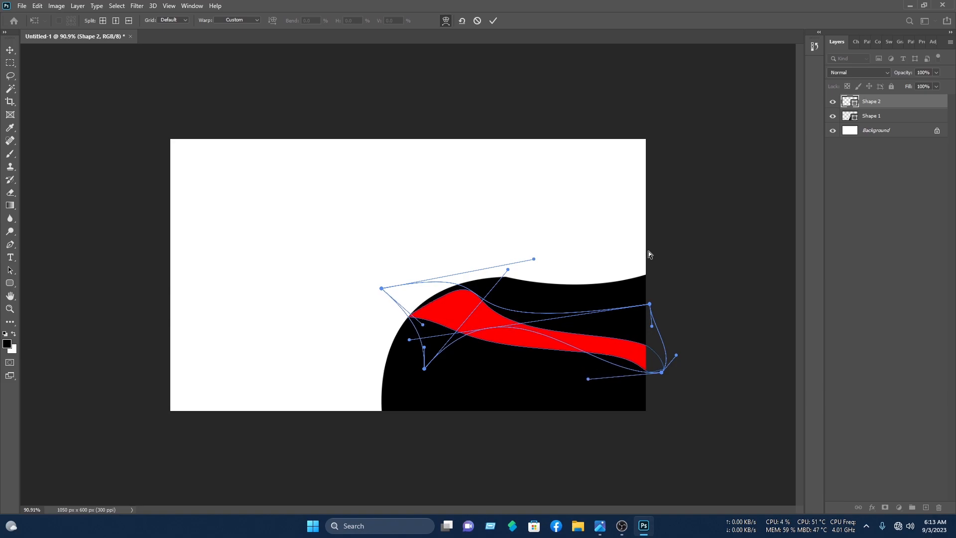
{"action": "key", "text": "Return"}
{"action": "left_click", "coordinate": [606, 203]}
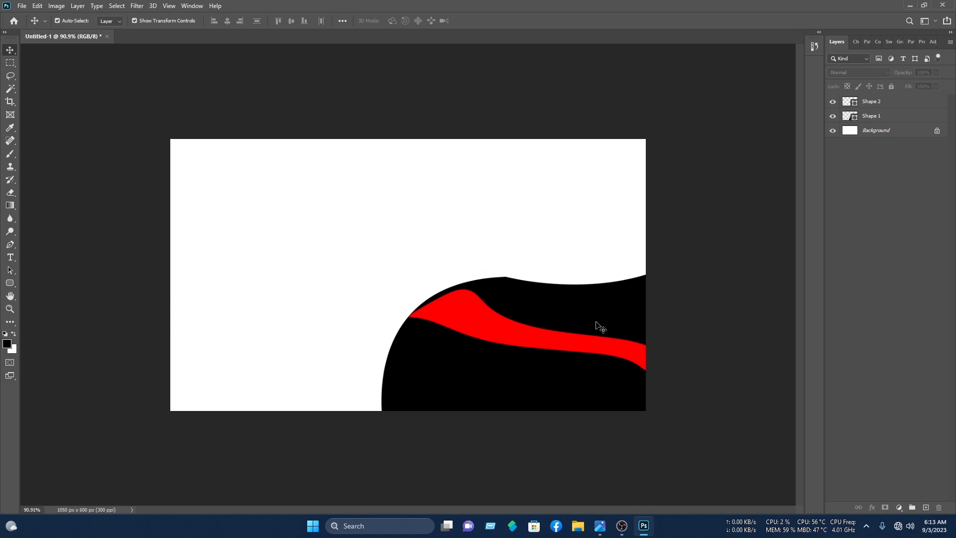
- Set the large wave's fill to red
{"action": "left_click", "coordinate": [569, 306]}
{"action": "double_click", "coordinate": [851, 118]}
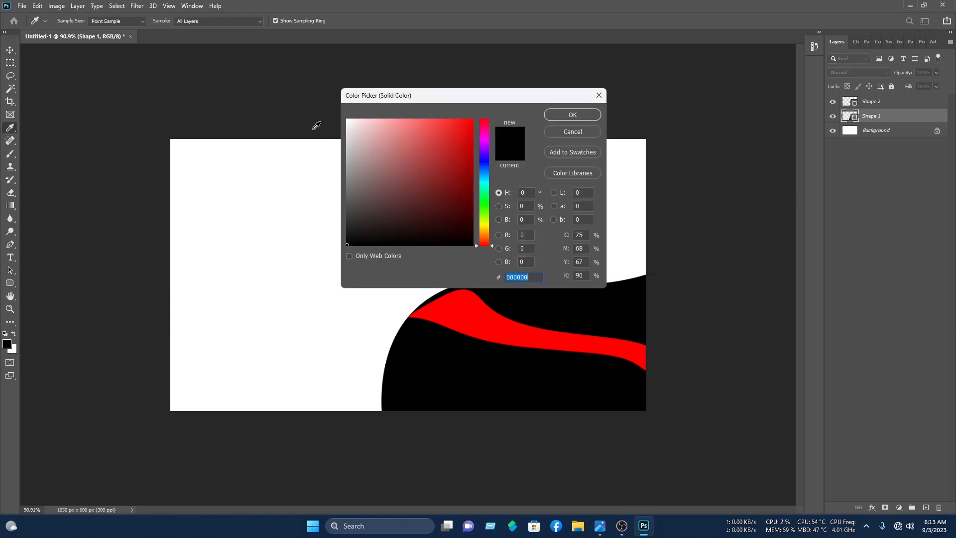
{"action": "left_click", "coordinate": [472, 120]}
{"action": "left_click", "coordinate": [574, 115]}
- Change the band's fill to black
{"action": "key", "text": "v"}
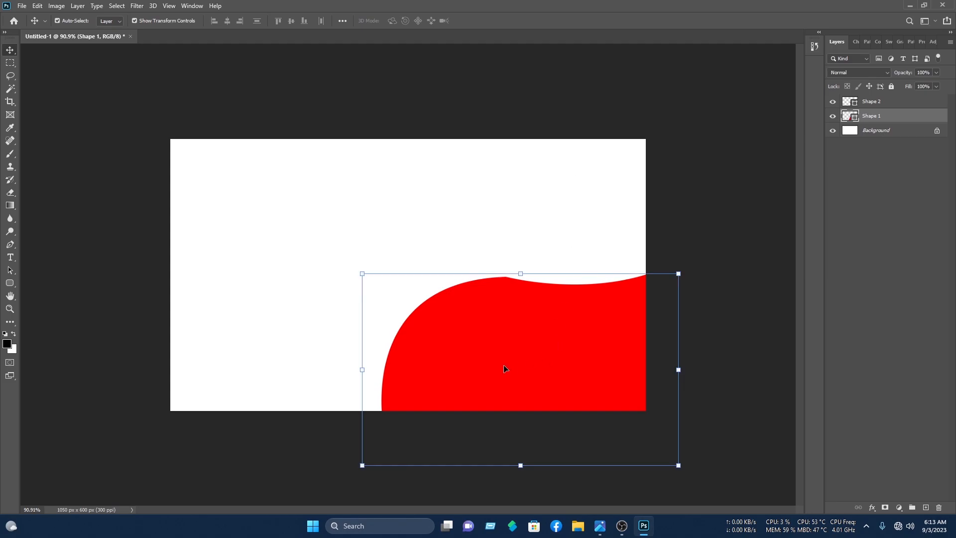
{"action": "left_click", "coordinate": [525, 339]}
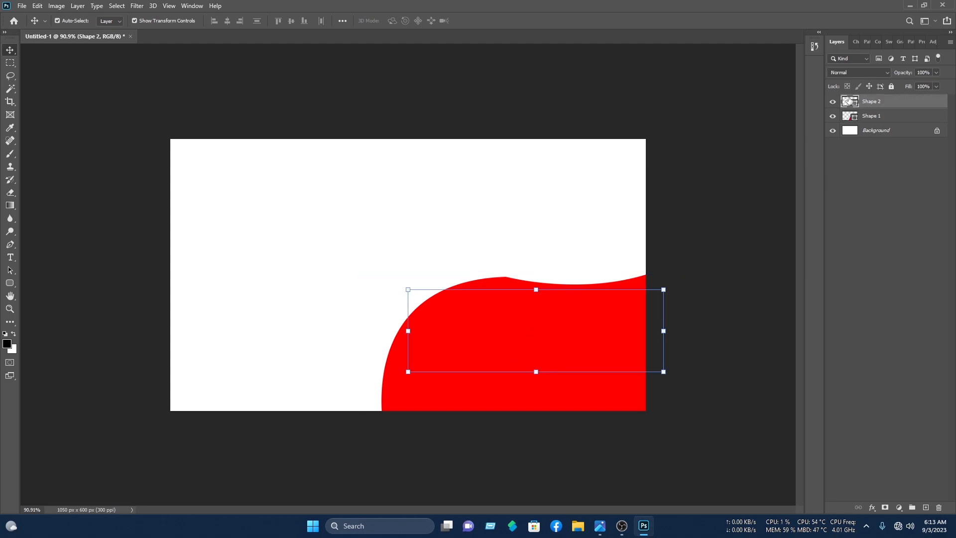
{"action": "double_click", "coordinate": [849, 100]}
{"action": "left_click_drag", "start_coordinate": [393, 180], "coordinate": [624, 245]}
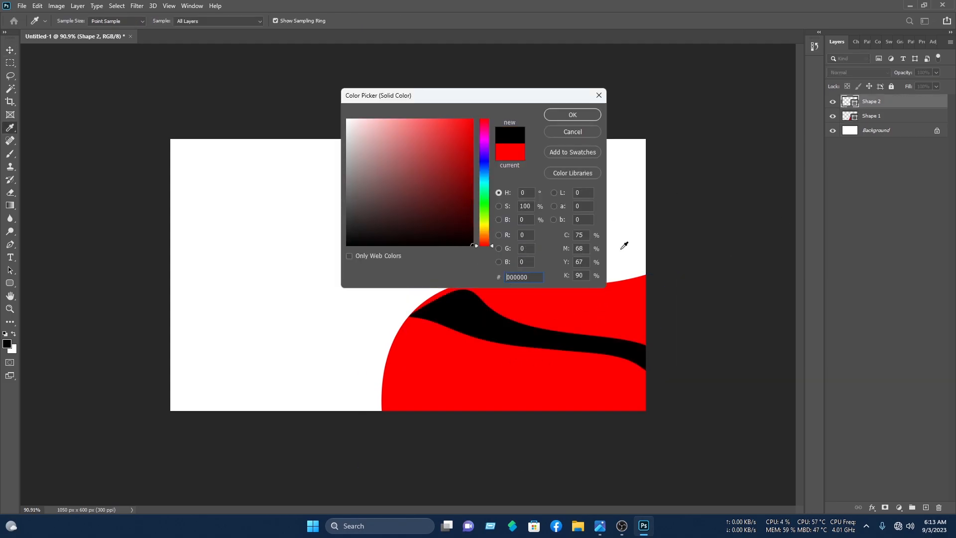
{"action": "left_click", "coordinate": [573, 115]}
{"action": "left_click", "coordinate": [732, 153]}
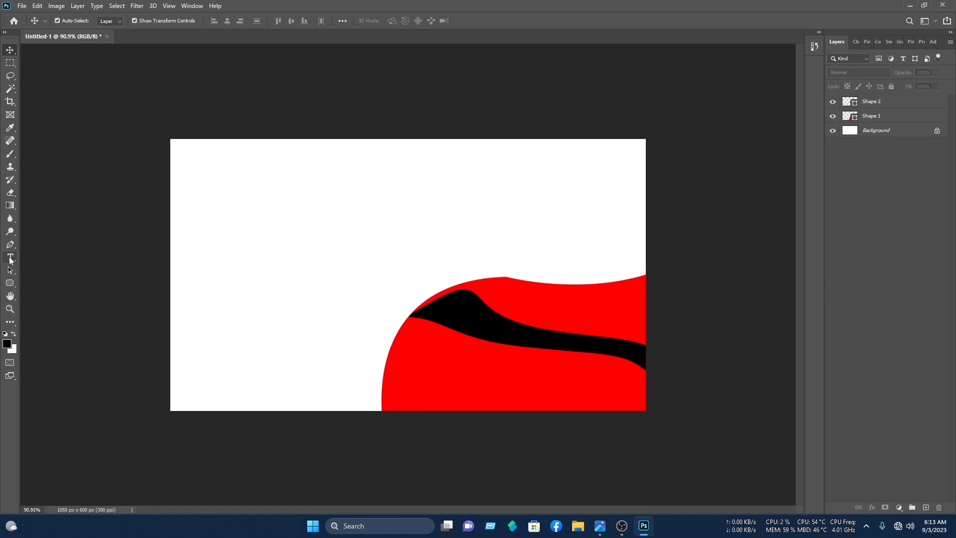
{"action": "left_click", "coordinate": [15, 244]}
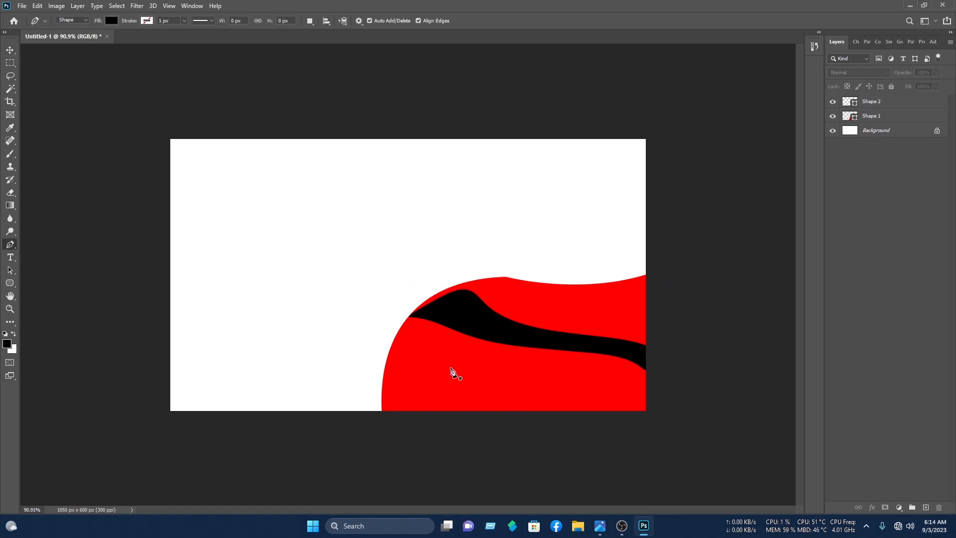
- Draw a closed shape from the band's left tip down past the card's bottom edge
{"action": "left_click", "coordinate": [410, 315]}
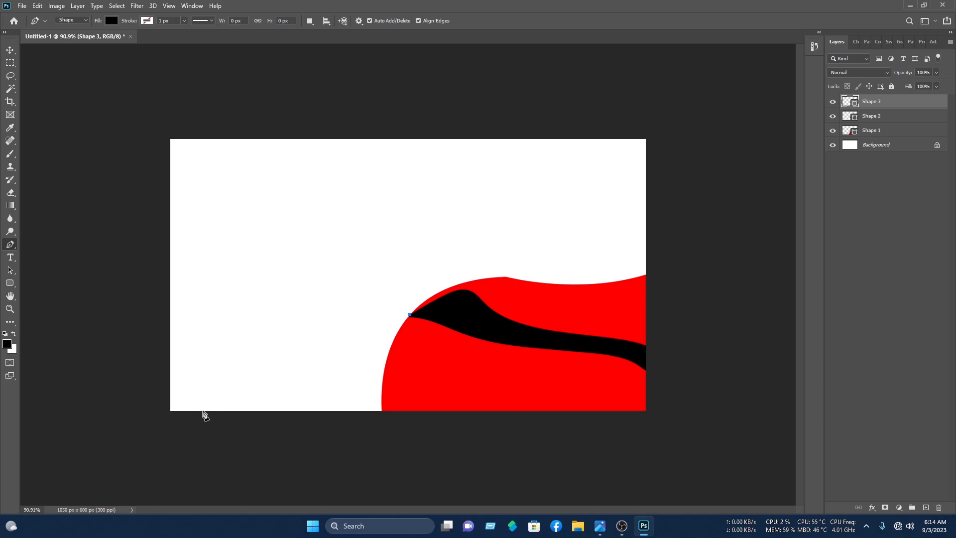
{"action": "left_click_drag", "start_coordinate": [259, 411], "coordinate": [175, 431]}
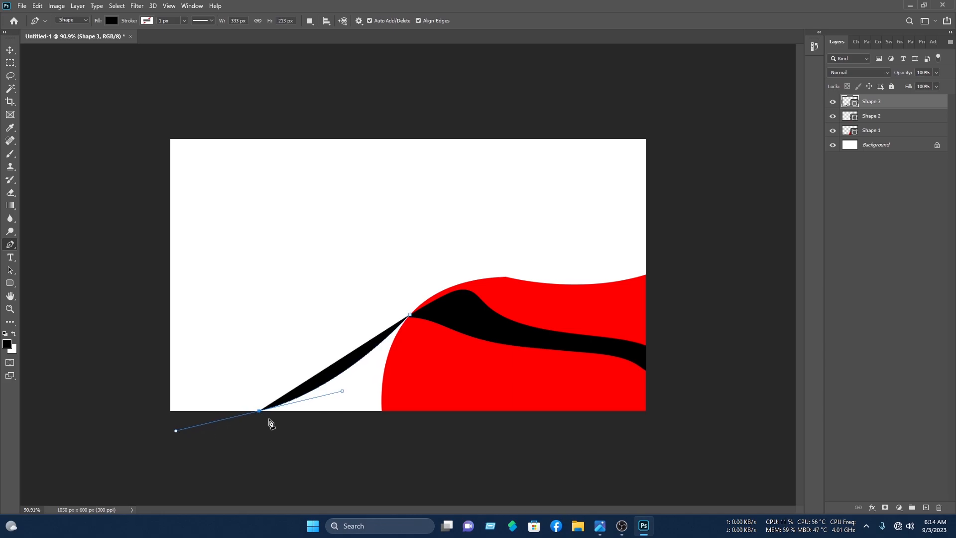
{"action": "left_click", "coordinate": [259, 410], "text": "alt"}
{"action": "left_click_drag", "start_coordinate": [257, 437], "coordinate": [280, 439]}
{"action": "left_click", "coordinate": [434, 438]}
{"action": "left_click", "coordinate": [411, 316]}
{"action": "left_click", "coordinate": [10, 50]}
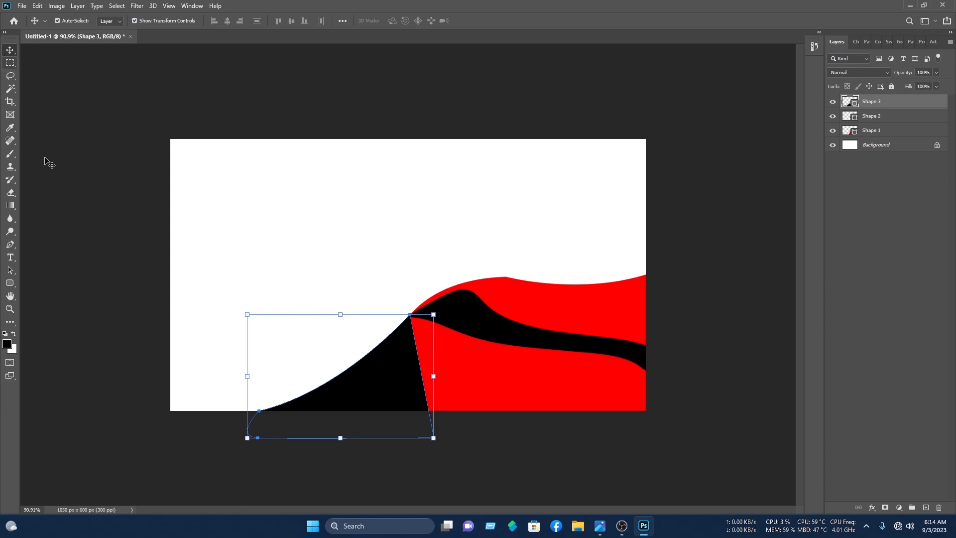
- Draw a curved slope from the band's tip to the bottom-left corner and stretch it taller
{"action": "left_click", "coordinate": [10, 244]}
{"action": "left_click", "coordinate": [416, 315]}
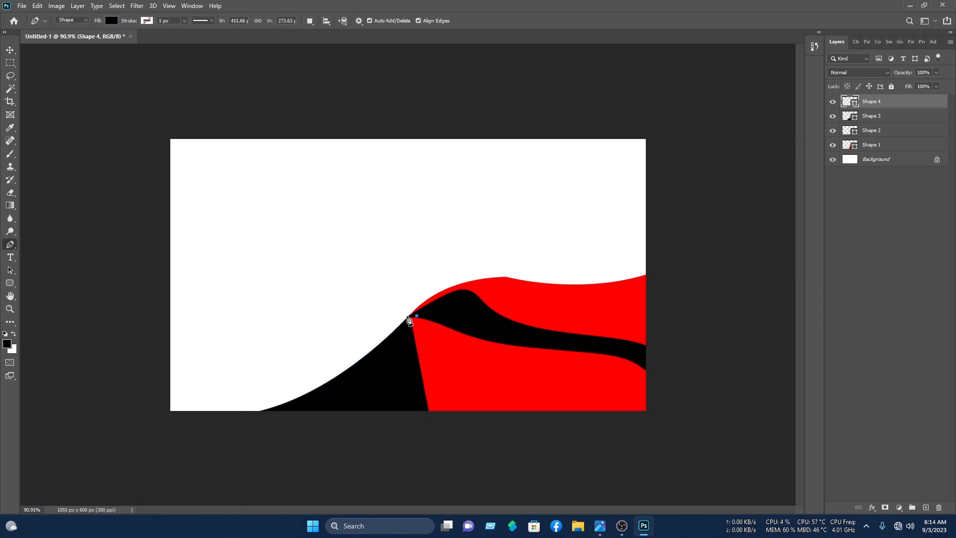
{"action": "left_click_drag", "start_coordinate": [206, 412], "coordinate": [59, 431]}
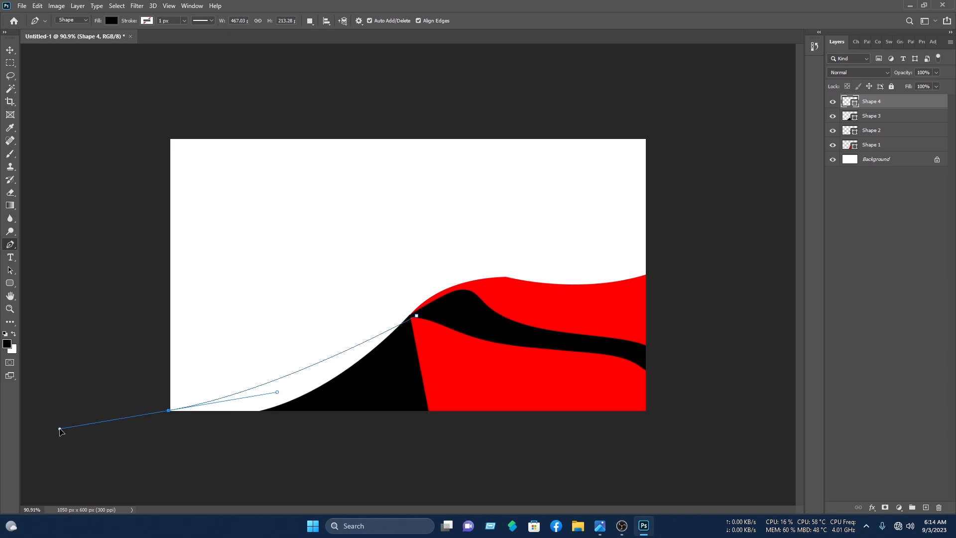
{"action": "left_click_drag", "start_coordinate": [59, 431], "coordinate": [59, 431]}
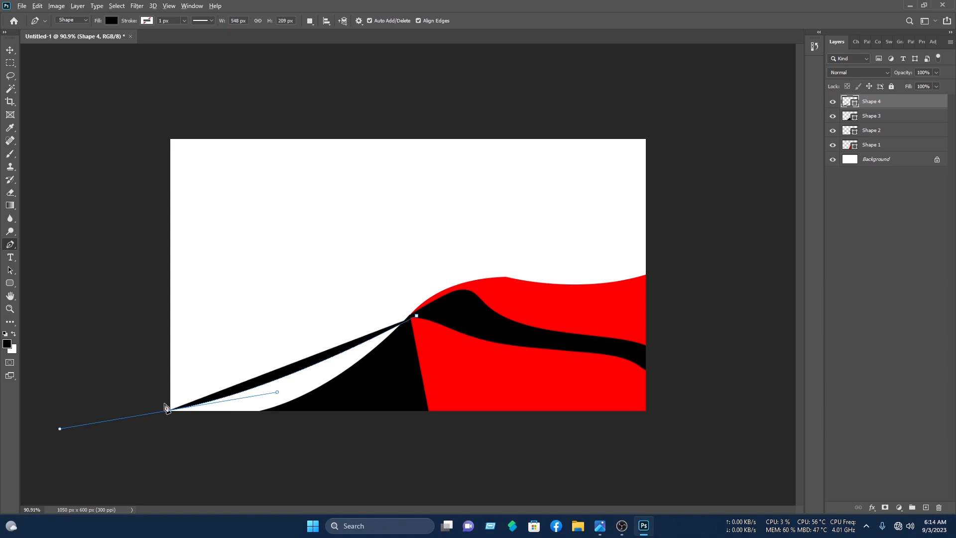
{"action": "left_click_drag", "start_coordinate": [170, 412], "coordinate": [487, 470]}
{"action": "left_click", "coordinate": [417, 318]}
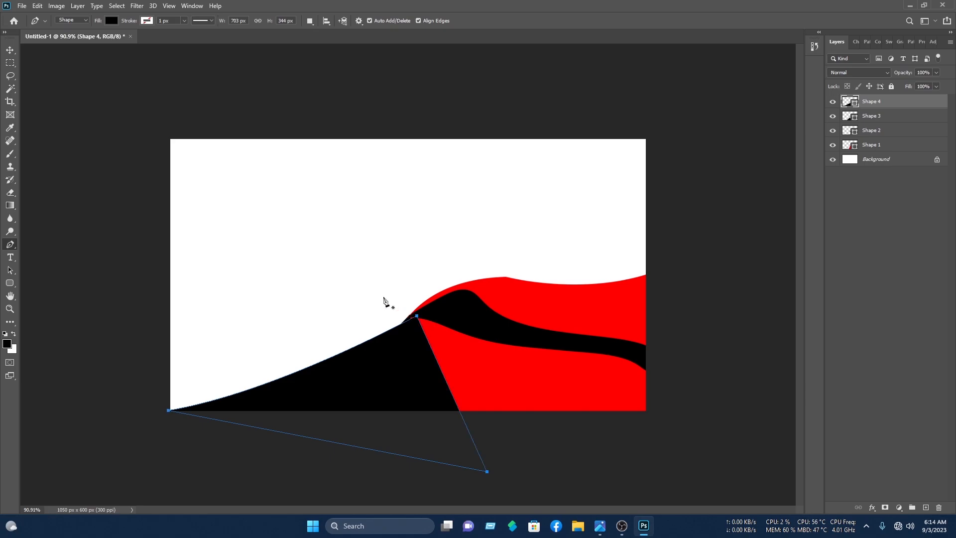
{"action": "left_click", "coordinate": [16, 49]}
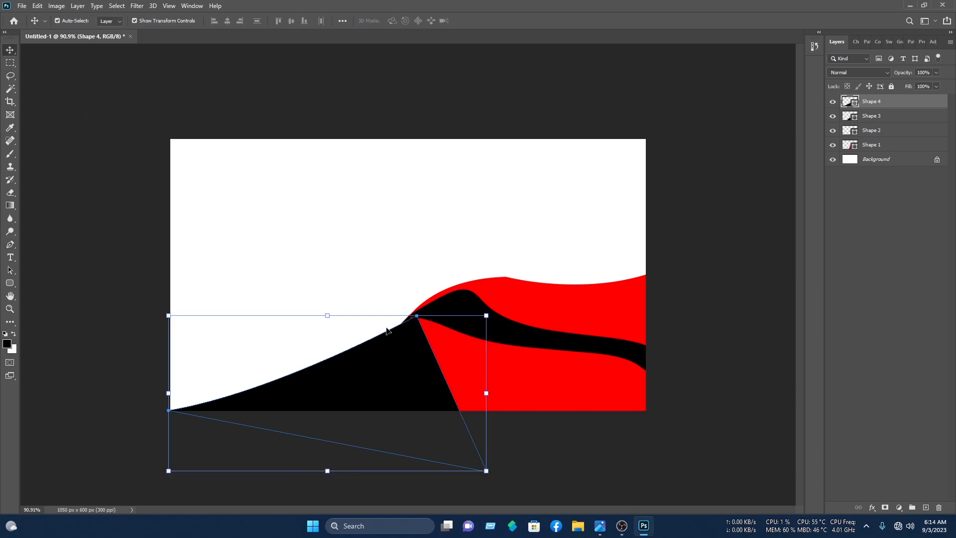
{"action": "left_click_drag", "start_coordinate": [331, 315], "coordinate": [330, 309]}
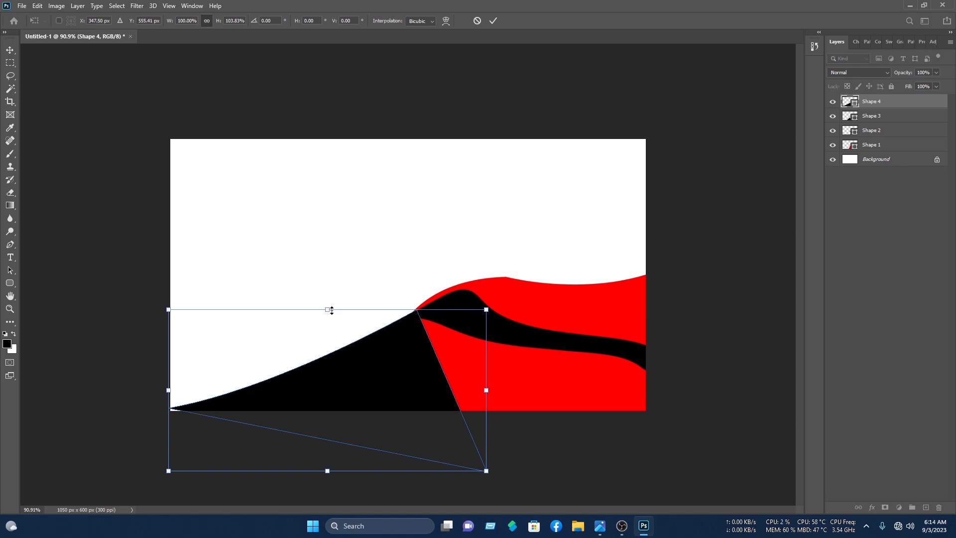
- Give Shape 4 a navy blue fill and move it beneath Shape 3
{"action": "double_click", "coordinate": [846, 101]}
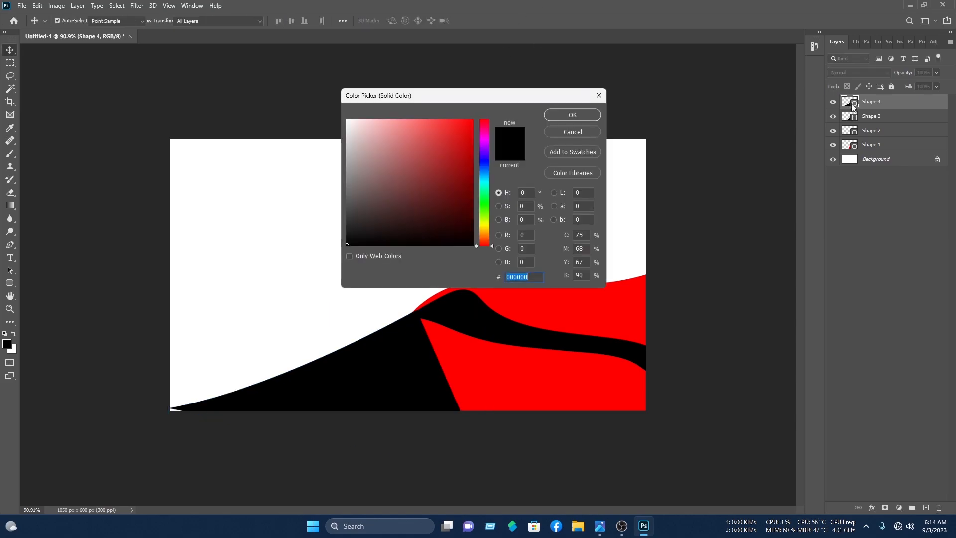
{"action": "left_click", "coordinate": [471, 120]}
{"action": "left_click", "coordinate": [569, 115]}
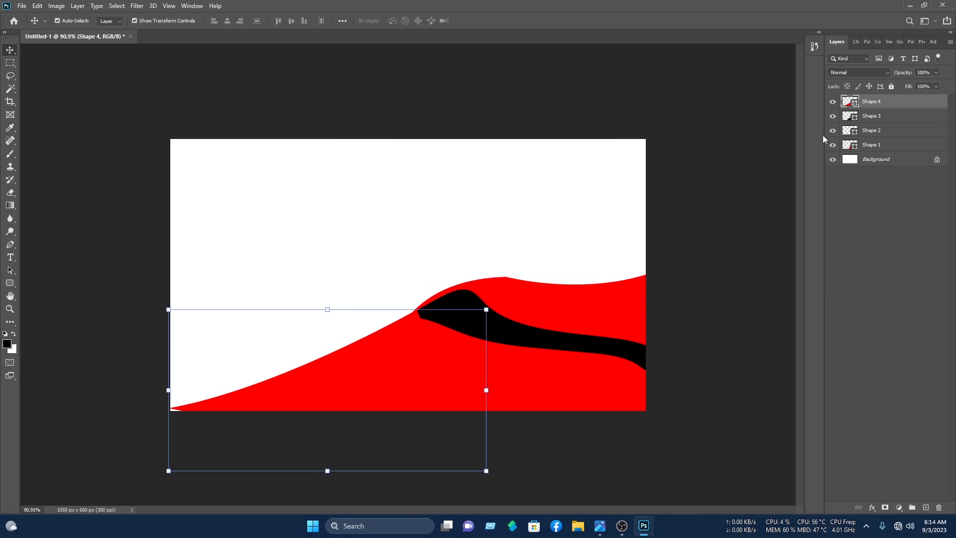
{"action": "double_click", "coordinate": [847, 102]}
{"action": "left_click", "coordinate": [472, 182]}
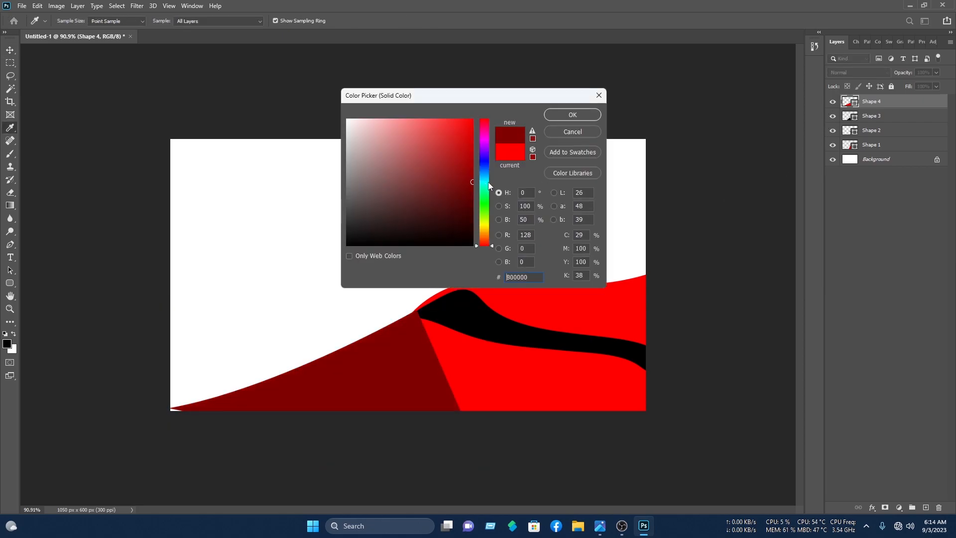
{"action": "left_click", "coordinate": [490, 168]}
{"action": "left_click", "coordinate": [572, 119]}
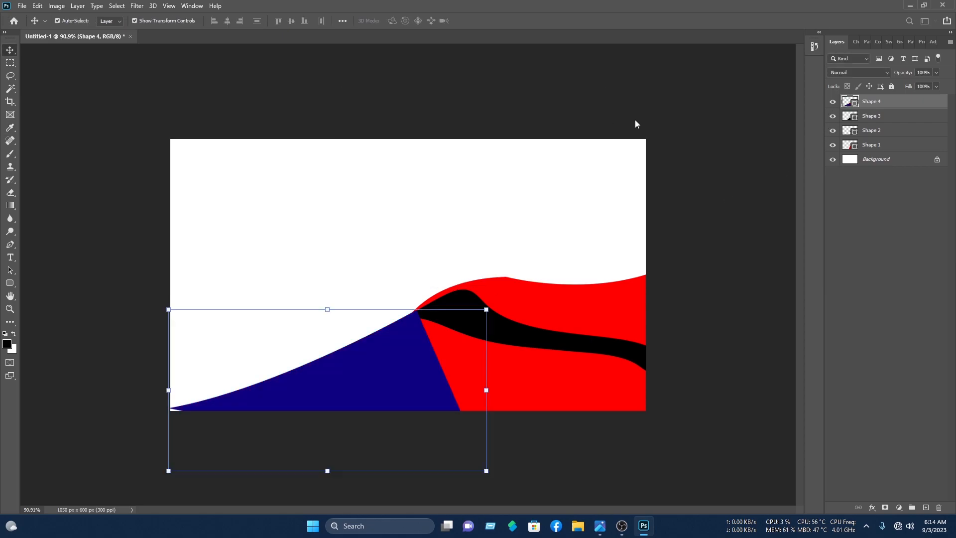
{"action": "left_click_drag", "start_coordinate": [879, 108], "coordinate": [875, 117]}
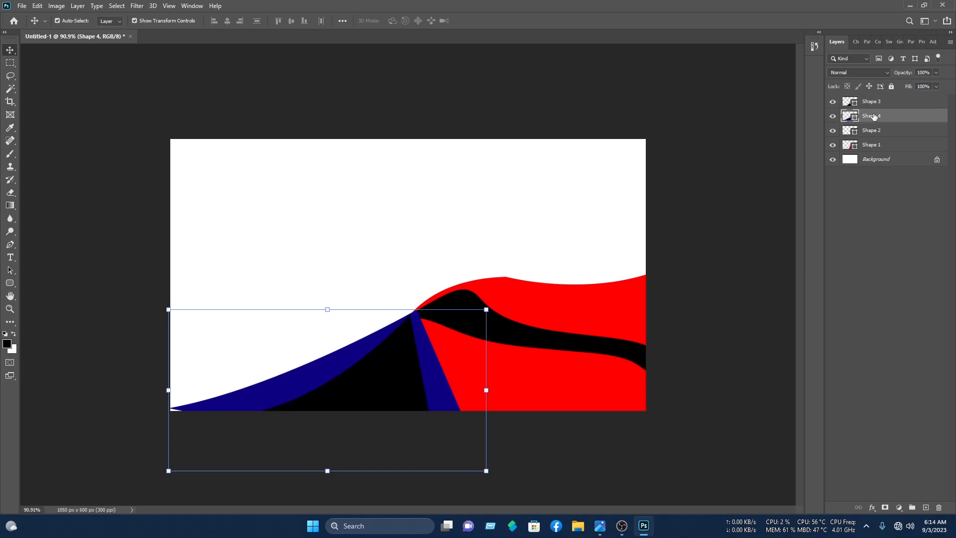
{"action": "left_click", "coordinate": [423, 252]}
- Recolour Shape 3 light blue and lower the navy shape about 10 px
{"action": "left_click_drag", "start_coordinate": [406, 367], "coordinate": [417, 366]}
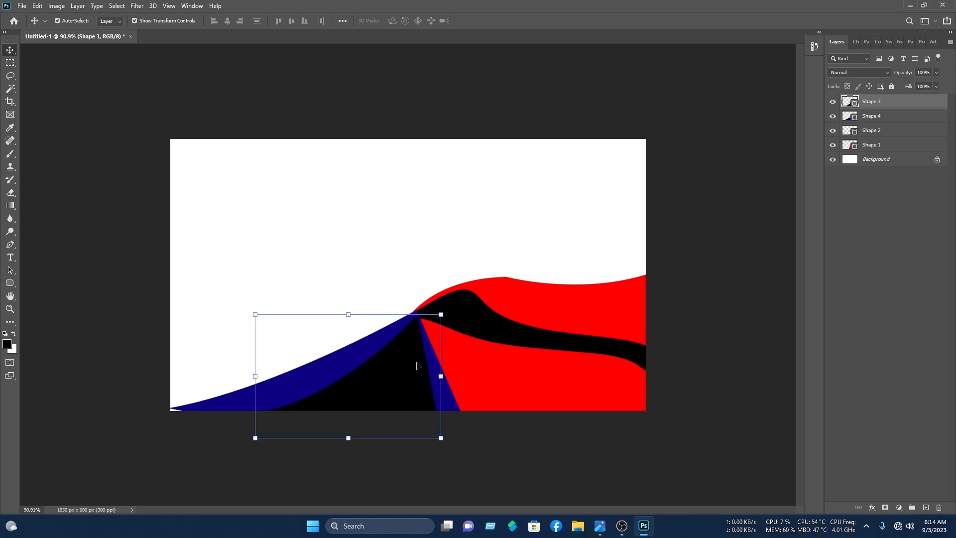
{"action": "double_click", "coordinate": [844, 106]}
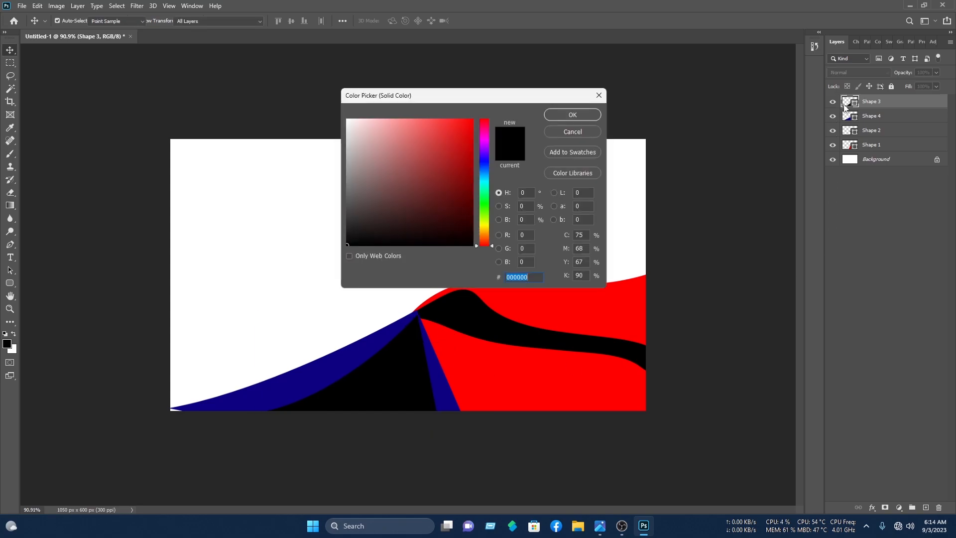
{"action": "left_click", "coordinate": [492, 192]}
{"action": "left_click_drag", "start_coordinate": [488, 183], "coordinate": [487, 180]}
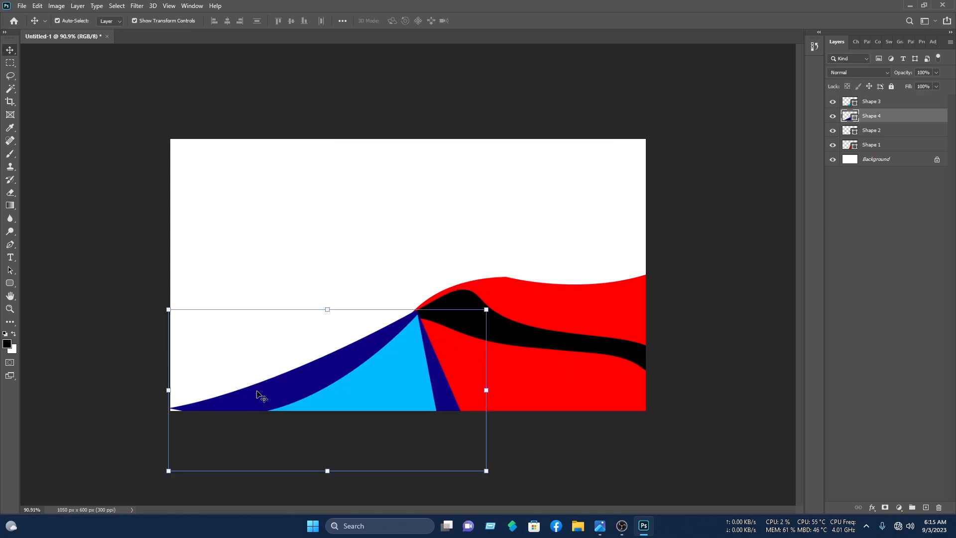
{"action": "left_click_drag", "start_coordinate": [258, 392], "coordinate": [259, 399]}
{"action": "left_click", "coordinate": [492, 222]}
- Move both blue shapes below the red wave and nudge the navy shape slightly left
{"action": "left_click", "coordinate": [872, 118]}
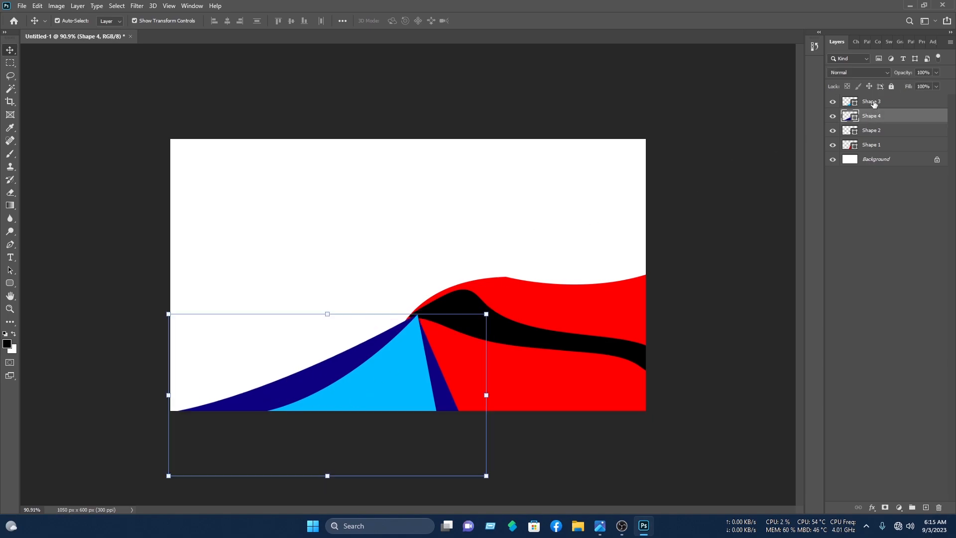
{"action": "left_click_drag", "start_coordinate": [297, 294], "coordinate": [346, 427]}
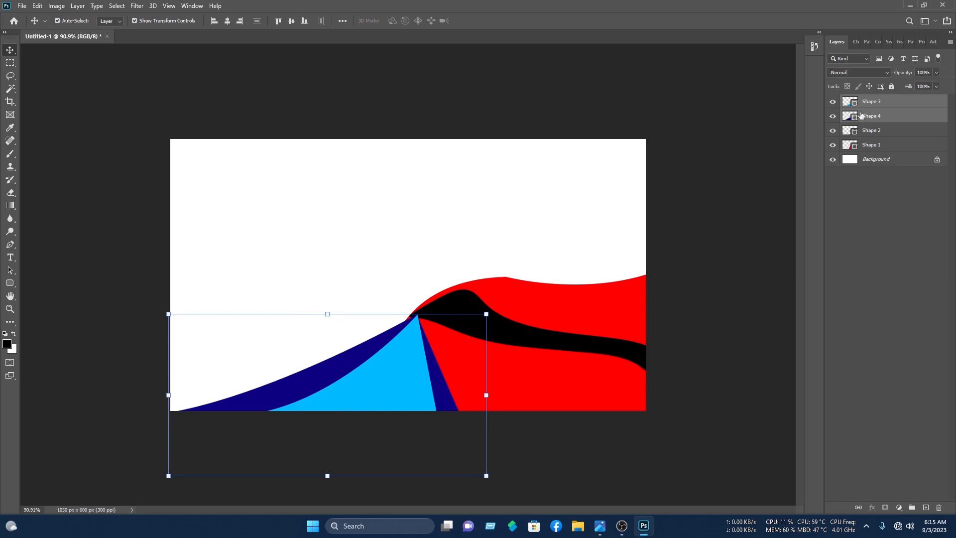
{"action": "left_click_drag", "start_coordinate": [884, 106], "coordinate": [876, 154]}
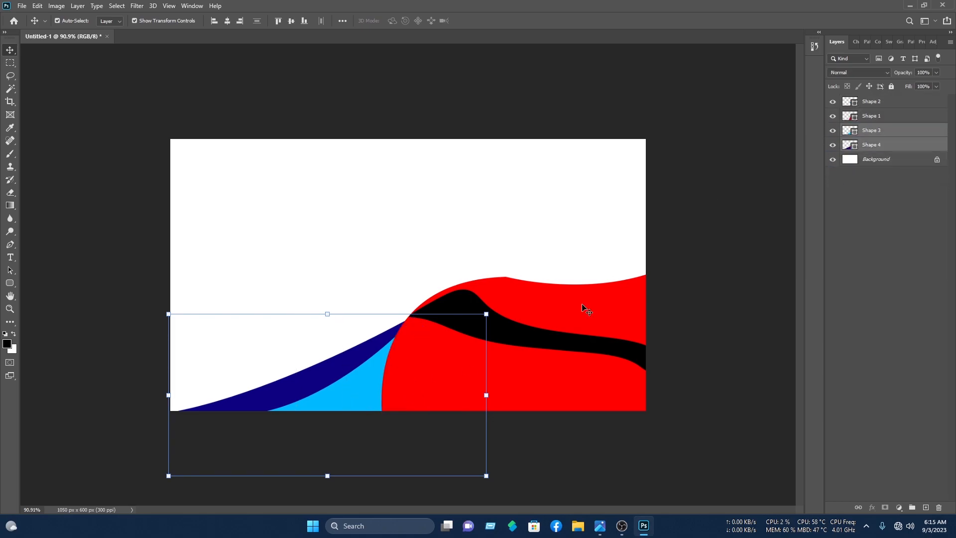
{"action": "left_click", "coordinate": [487, 220]}
{"action": "left_click_drag", "start_coordinate": [299, 389], "coordinate": [293, 383]}
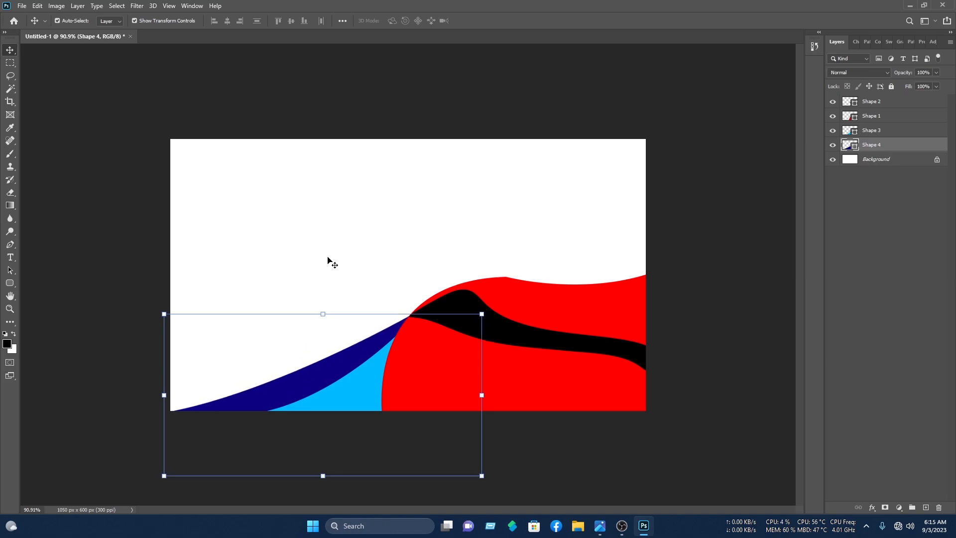
{"action": "left_click", "coordinate": [335, 246]}
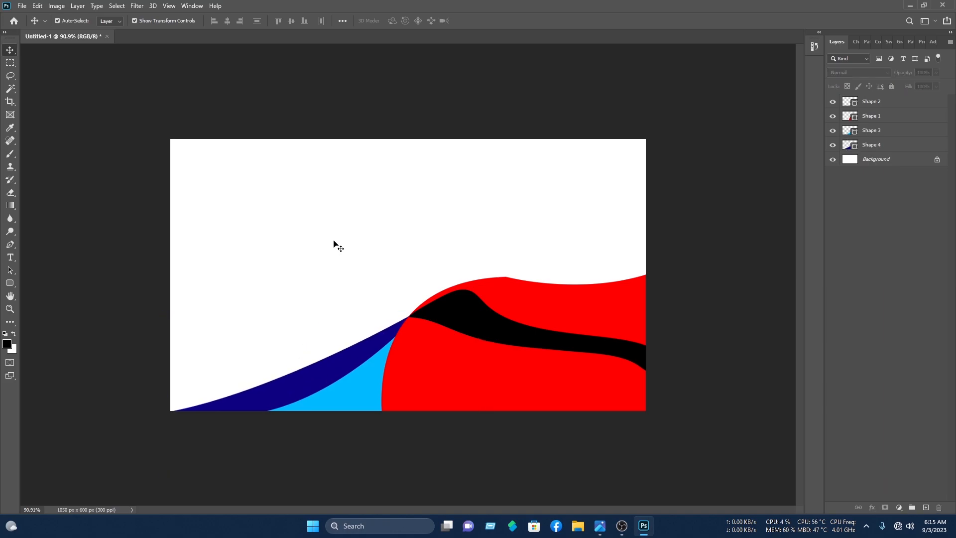
{"action": "left_click", "coordinate": [572, 369]}
- Apply a blue Gradient Overlay to Shape 1 through its Blending Options
{"action": "right_click", "coordinate": [864, 113]}
{"action": "left_click", "coordinate": [820, 107]}
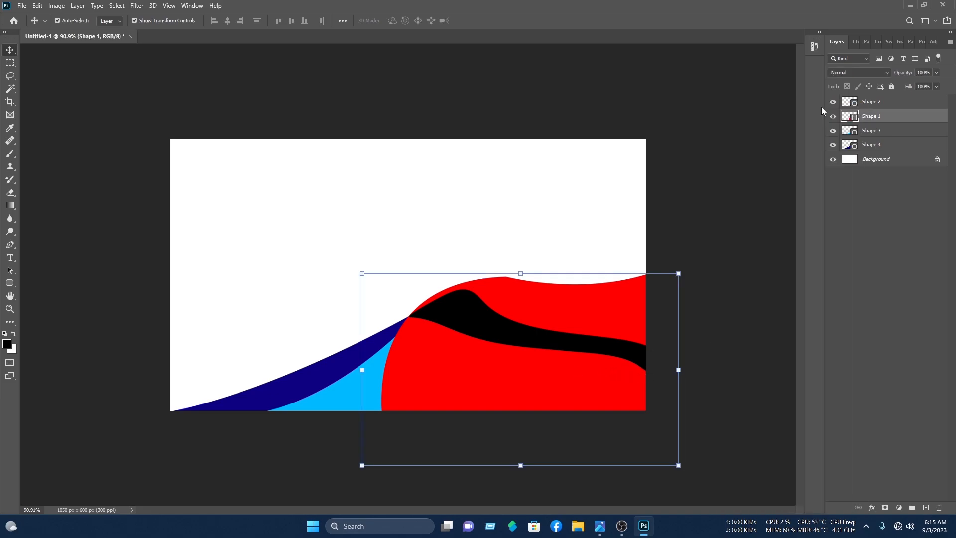
{"action": "left_click", "coordinate": [172, 319]}
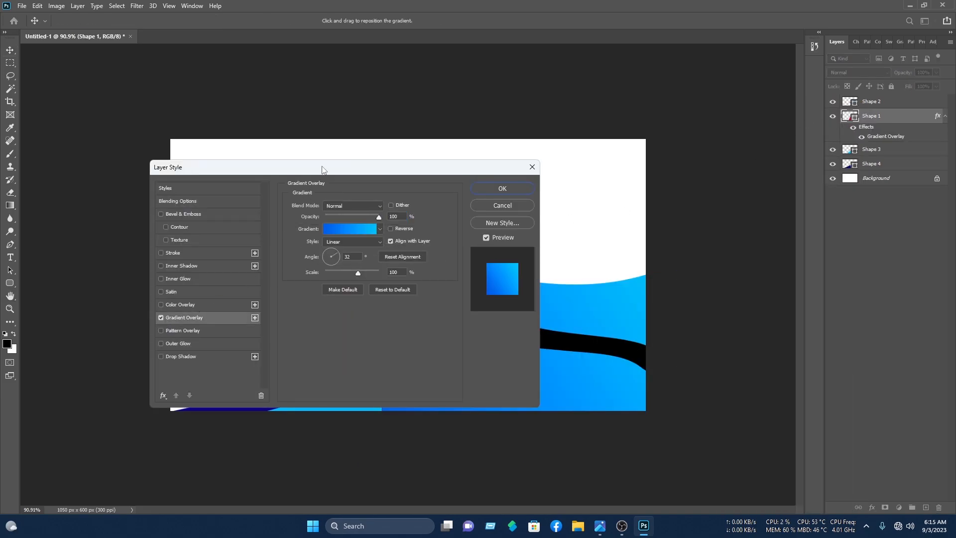
{"action": "left_click_drag", "start_coordinate": [319, 178], "coordinate": [228, 77]}
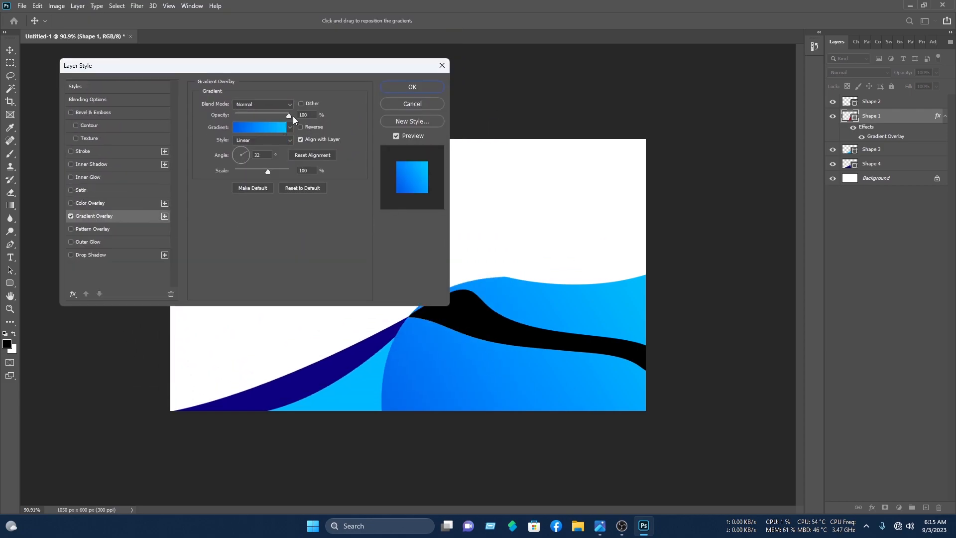
{"action": "left_click", "coordinate": [412, 87]}
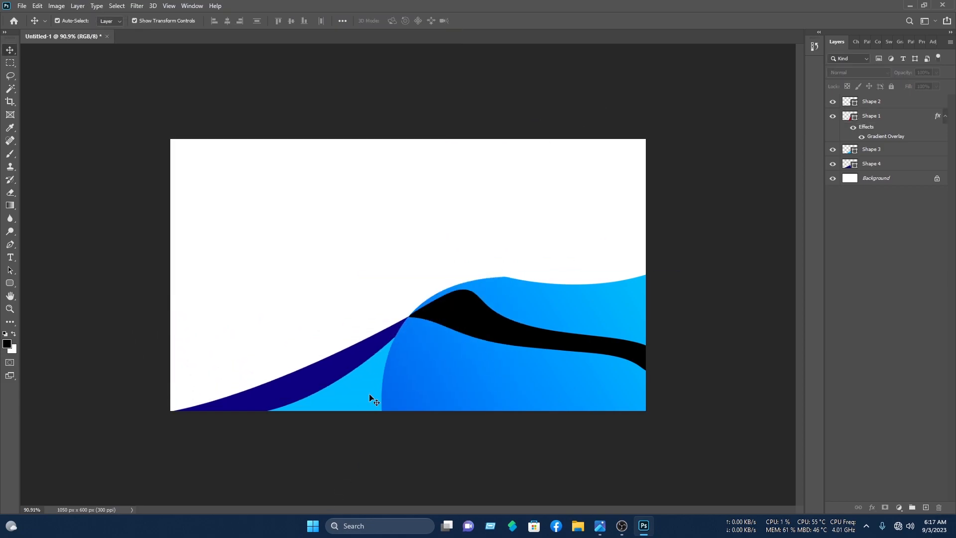
- Add a Blue_16 gradient overlay to Shape 3 with colour stops at 46% and 79%
{"action": "left_click", "coordinate": [370, 397]}
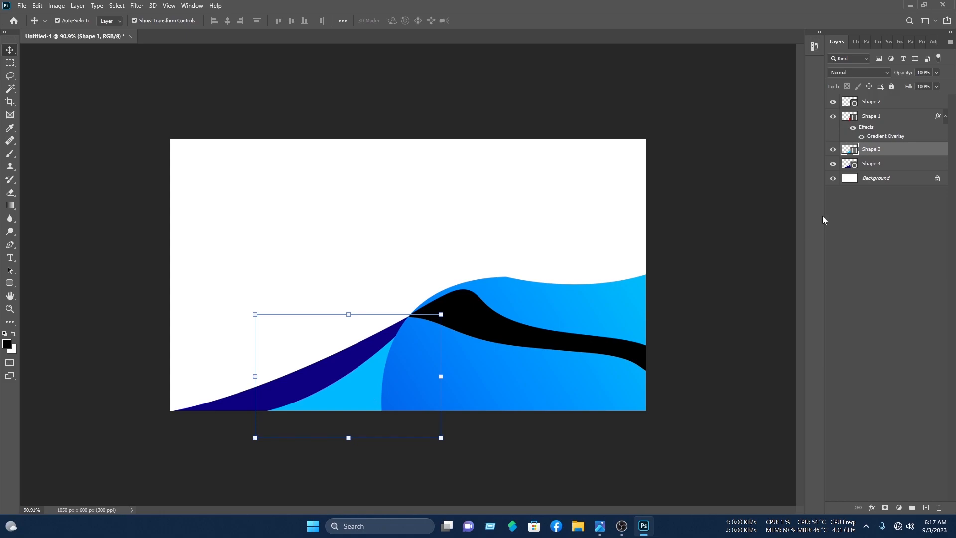
{"action": "right_click", "coordinate": [903, 151]}
{"action": "left_click", "coordinate": [871, 109]}
{"action": "key", "text": "space"}
{"action": "left_click", "coordinate": [86, 213]}
{"action": "left_click", "coordinate": [270, 128]}
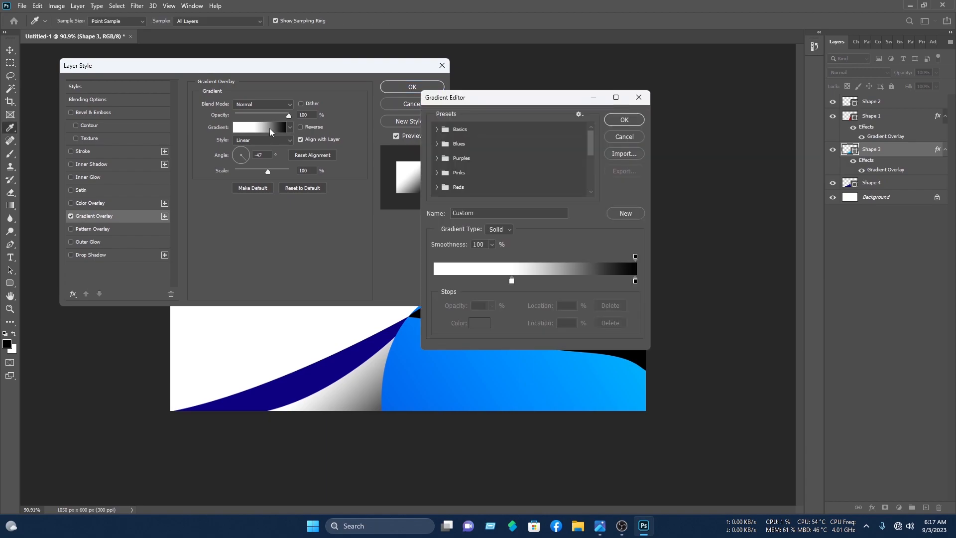
{"action": "left_click", "coordinate": [441, 145]}
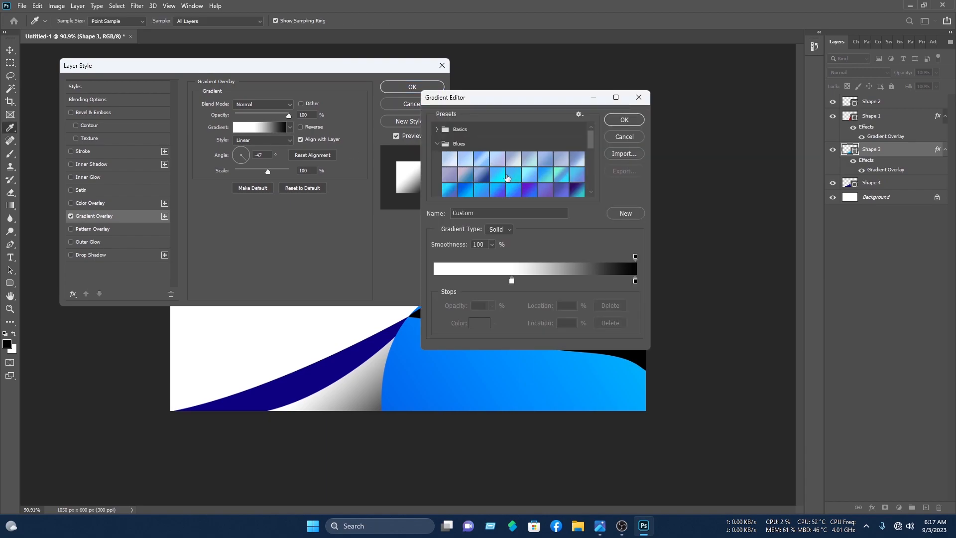
{"action": "left_click", "coordinate": [541, 172]}
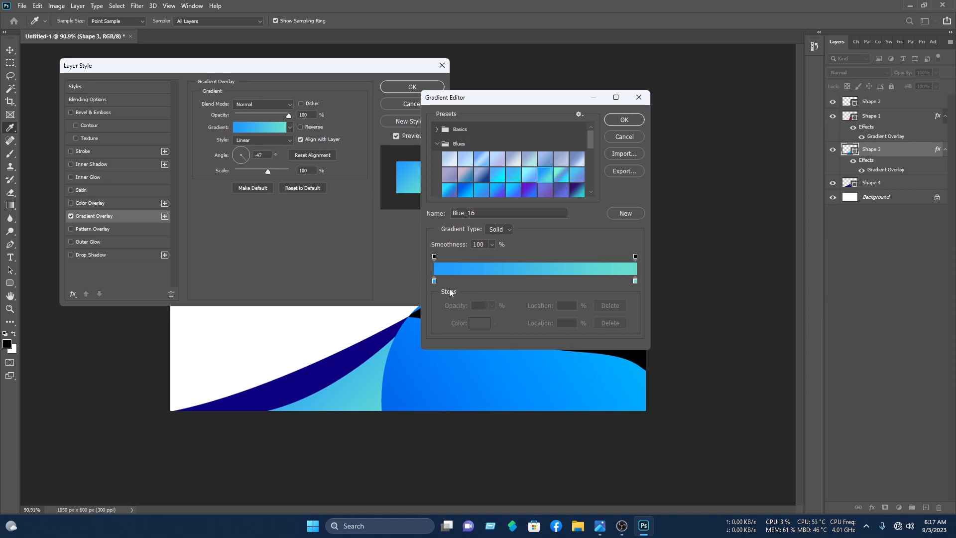
{"action": "left_click_drag", "start_coordinate": [435, 281], "coordinate": [527, 283]}
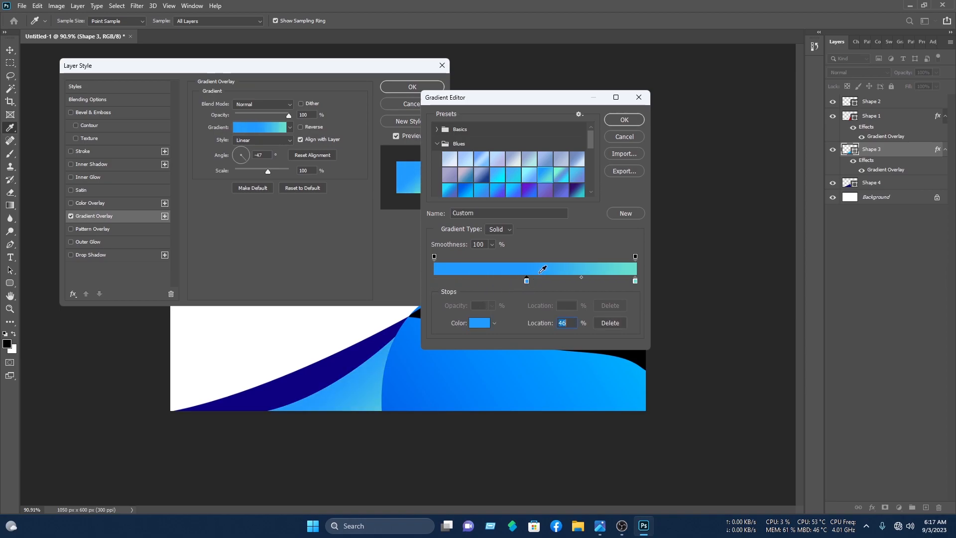
{"action": "left_click_drag", "start_coordinate": [635, 282], "coordinate": [593, 287]}
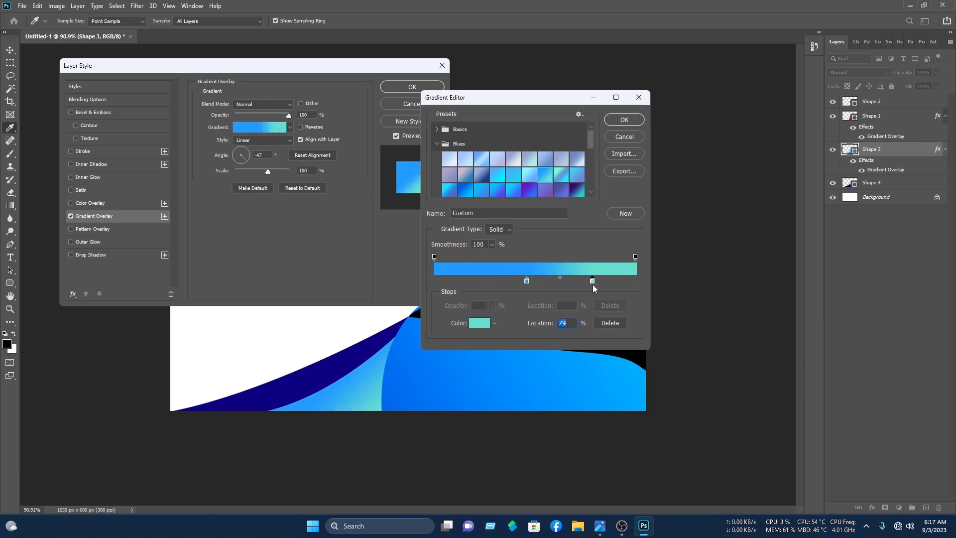
{"action": "left_click", "coordinate": [632, 122]}
- Set the gradient angle to -112° and apply the overlay
{"action": "left_click", "coordinate": [239, 166]}
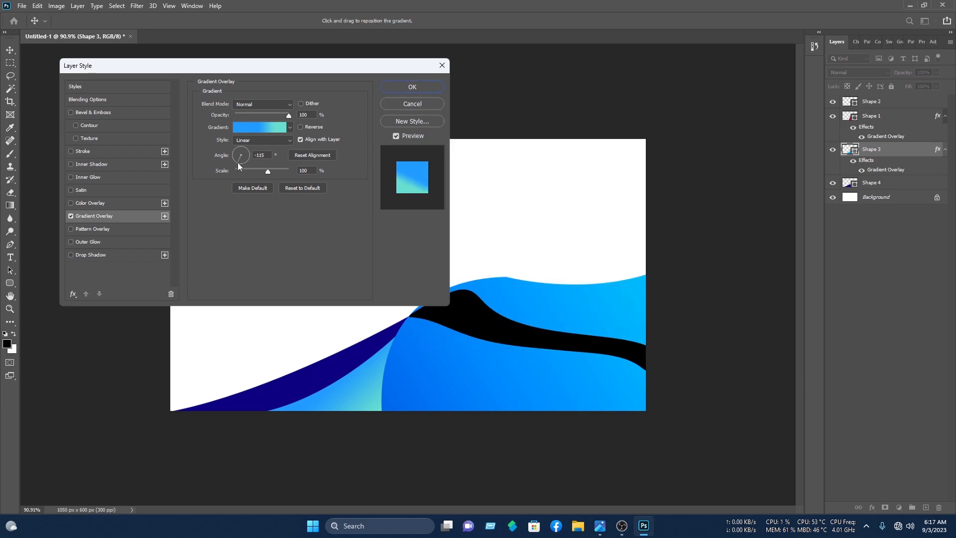
{"action": "left_click_drag", "start_coordinate": [238, 166], "coordinate": [240, 166]}
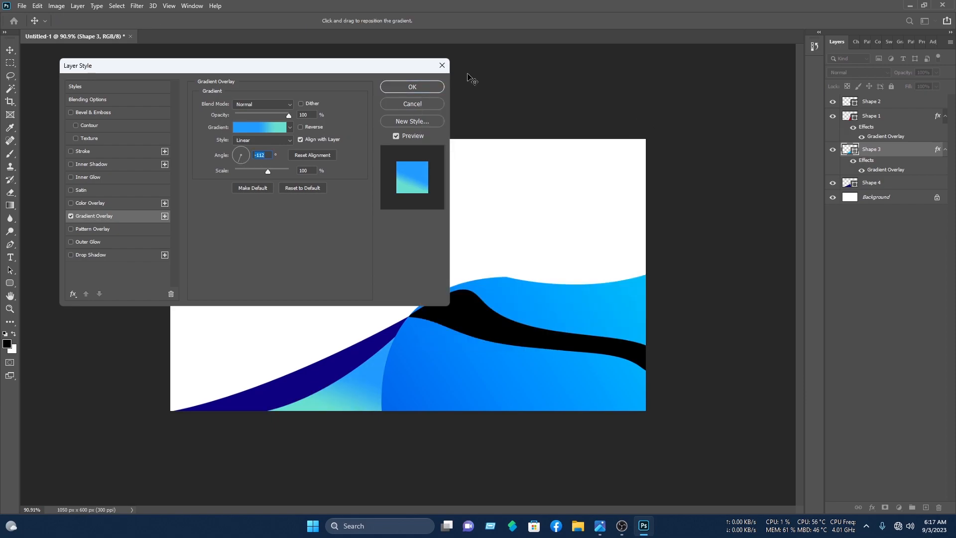
{"action": "left_click", "coordinate": [426, 85]}
{"action": "left_click", "coordinate": [608, 98]}
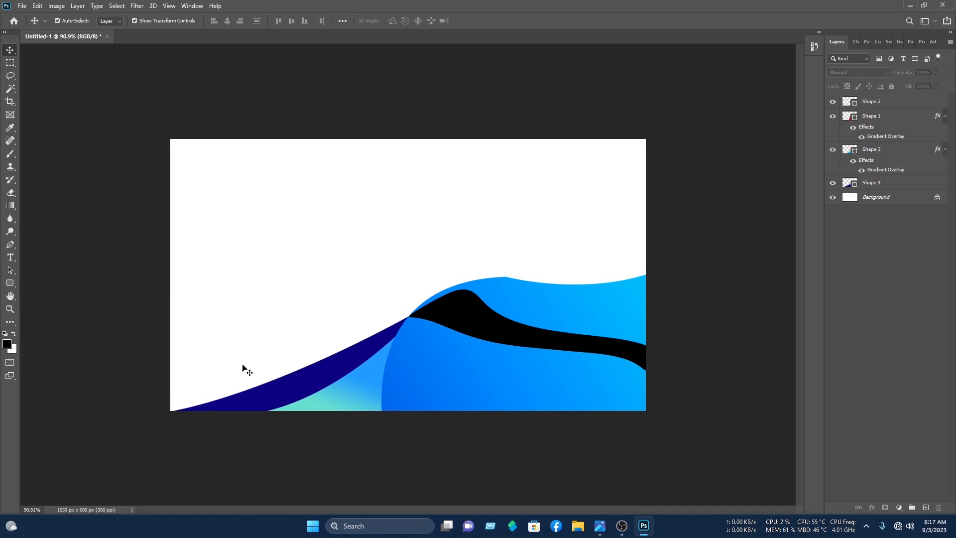
{"action": "left_click", "coordinate": [242, 403]}
- Add a Gradient Overlay to Shape 4 using the Gray_09 preset
{"action": "right_click", "coordinate": [889, 185]}
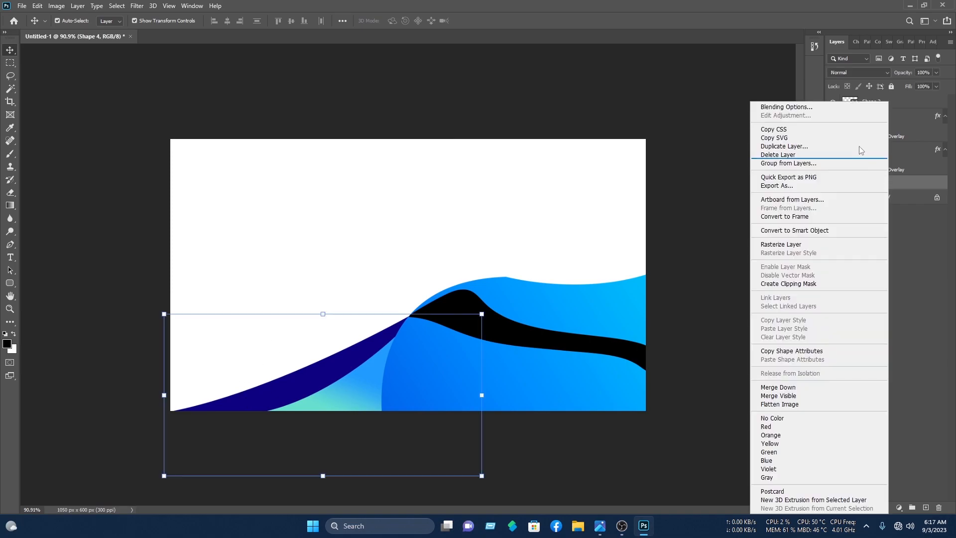
{"action": "left_click", "coordinate": [834, 105]}
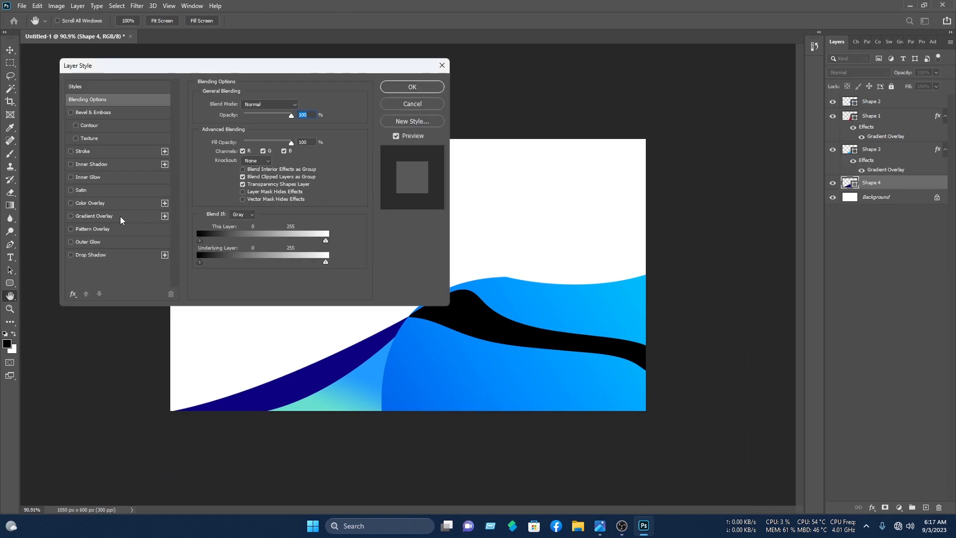
{"action": "left_click", "coordinate": [119, 217]}
{"action": "left_click", "coordinate": [259, 127]}
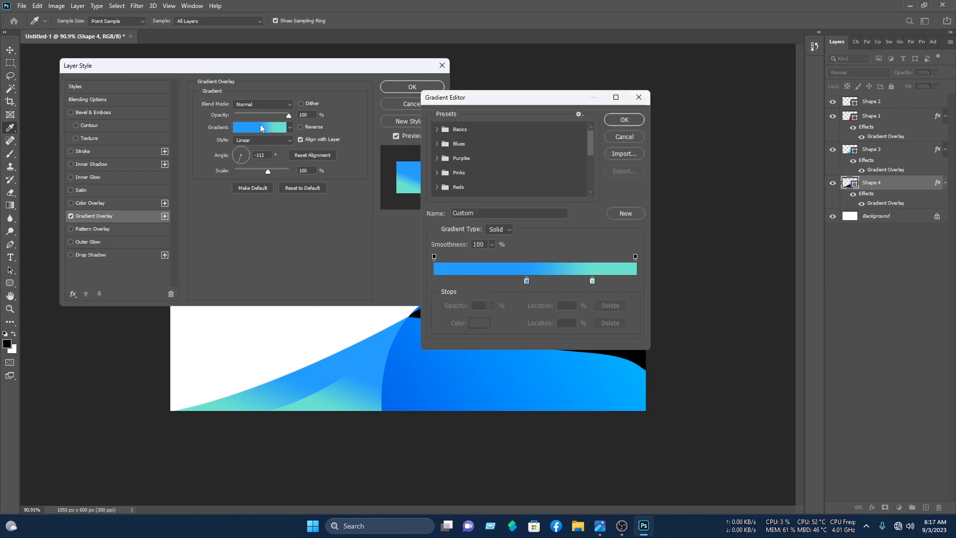
{"action": "scroll", "coordinate": [443, 166], "scroll_direction": "down", "scroll_amount": 3}
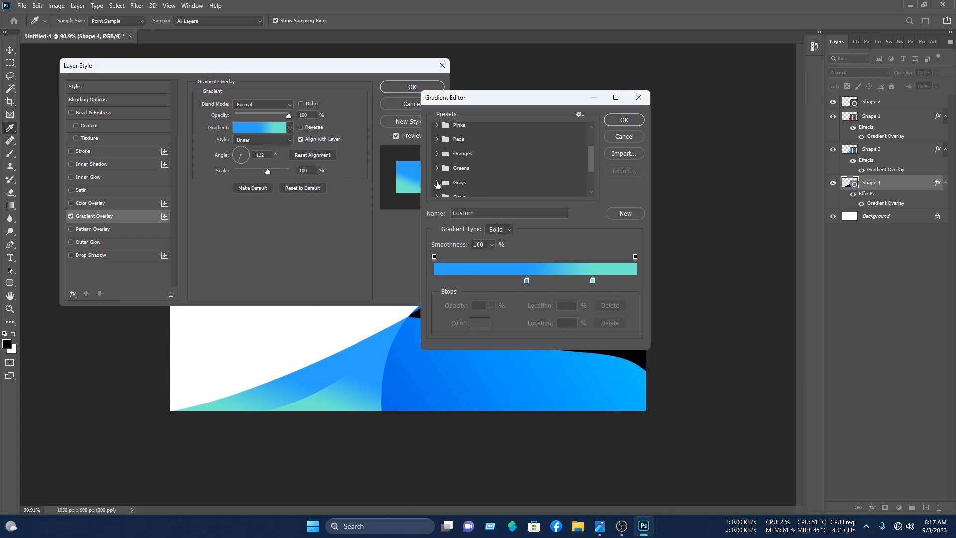
{"action": "left_click", "coordinate": [437, 183]}
{"action": "left_click", "coordinate": [579, 175]}
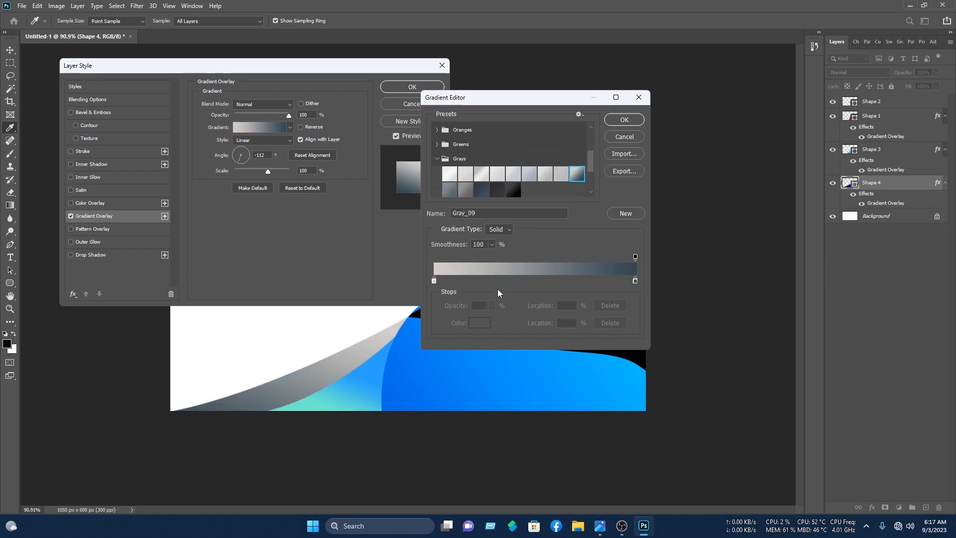
- Make the gradient white to black (000000), shift the white stop, and set a 42° angle
{"action": "left_click", "coordinate": [434, 280]}
{"action": "left_click", "coordinate": [479, 323]}
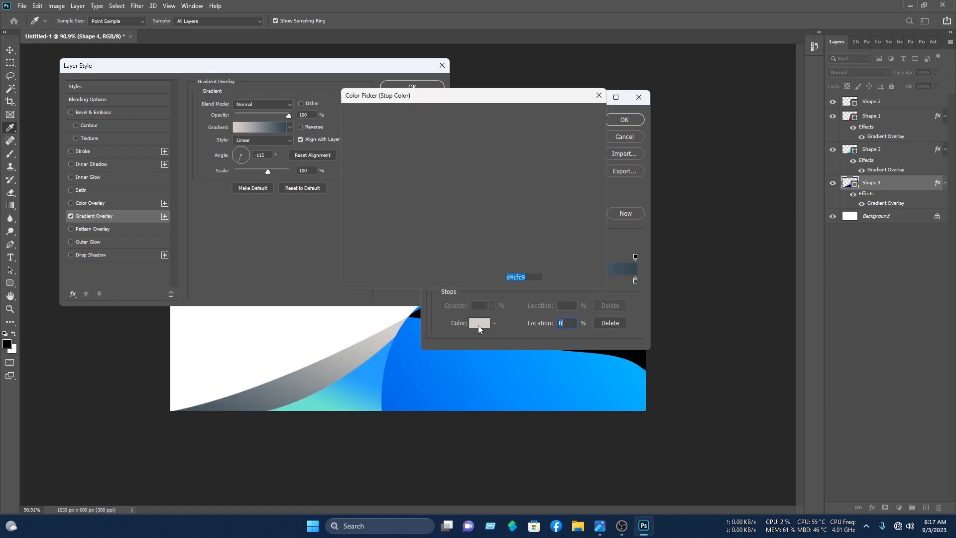
{"action": "left_click", "coordinate": [348, 120]}
{"action": "left_click", "coordinate": [572, 114]}
{"action": "left_click", "coordinate": [635, 280]}
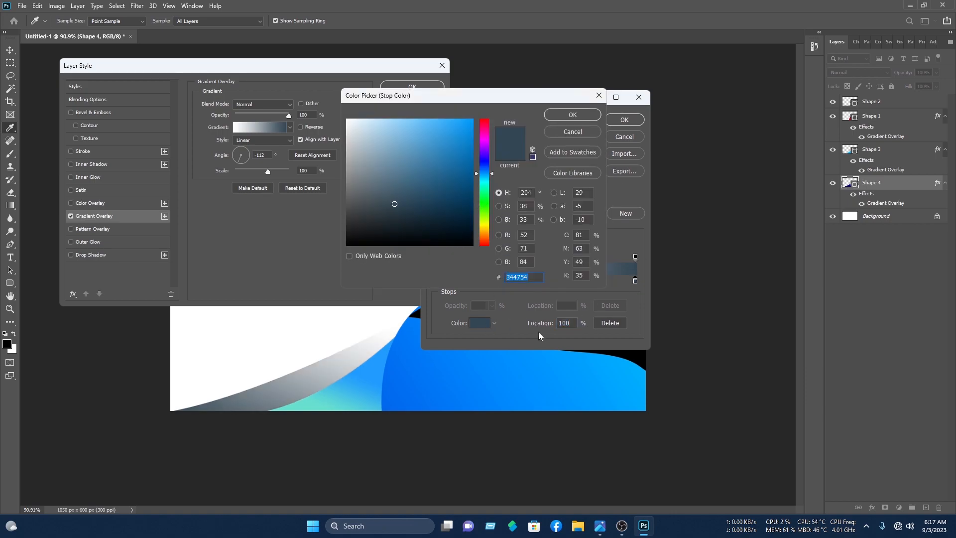
{"action": "type", "text": "000000"}
{"action": "left_click", "coordinate": [587, 115]}
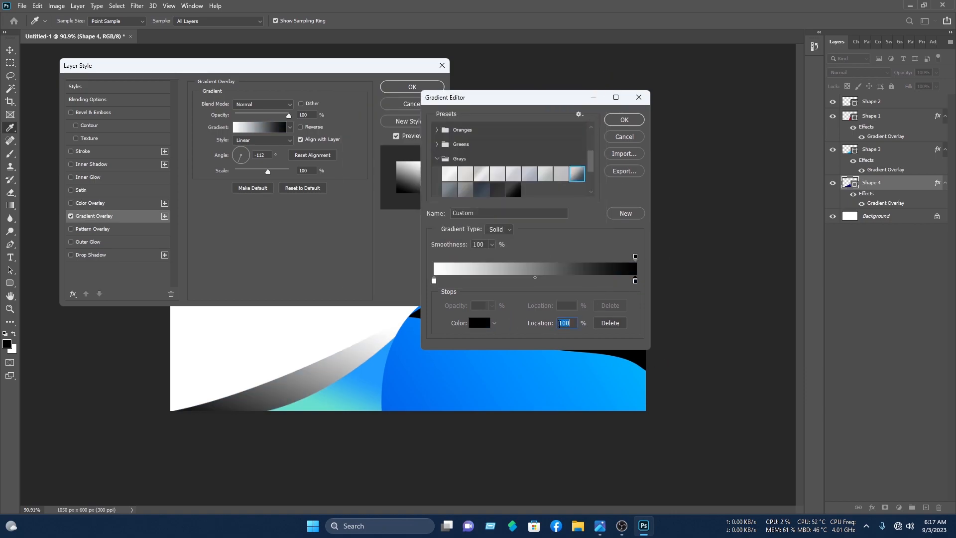
{"action": "left_click_drag", "start_coordinate": [434, 282], "coordinate": [501, 283]}
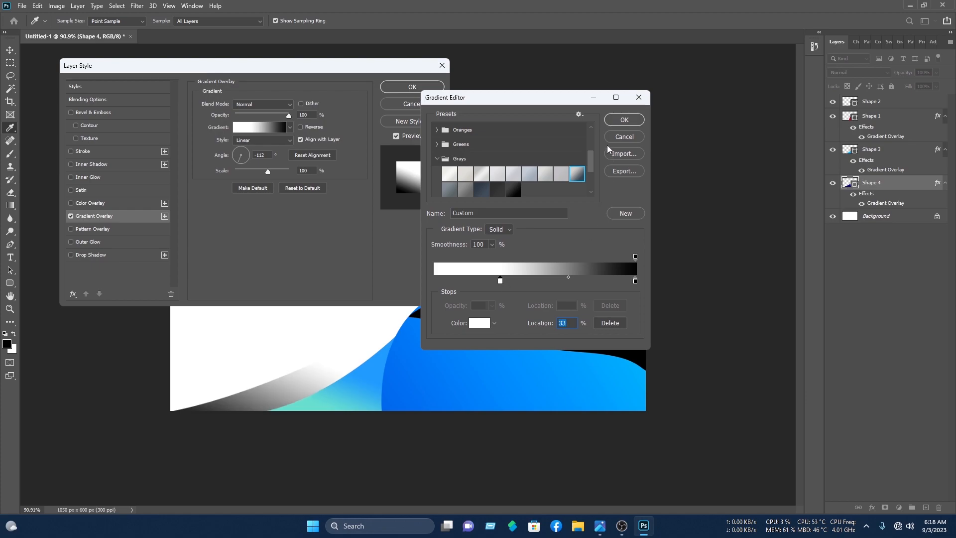
{"action": "left_click", "coordinate": [621, 124]}
{"action": "left_click_drag", "start_coordinate": [239, 161], "coordinate": [253, 146]}
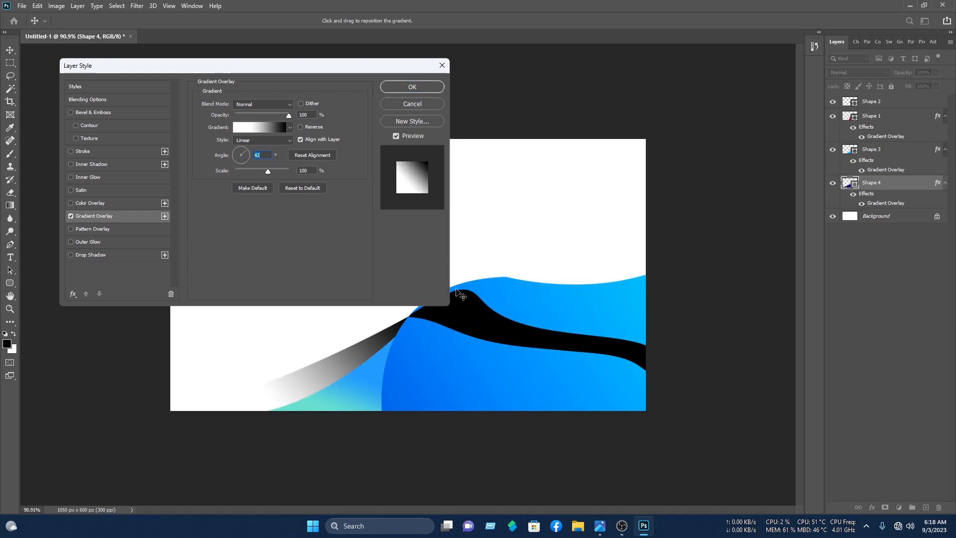
{"action": "left_click", "coordinate": [427, 92]}
- Move the gradient band up slightly and rotate it into place
{"action": "left_click_drag", "start_coordinate": [369, 345], "coordinate": [369, 335]}
{"action": "left_click_drag", "start_coordinate": [487, 301], "coordinate": [491, 316]}
{"action": "left_click", "coordinate": [553, 56]}
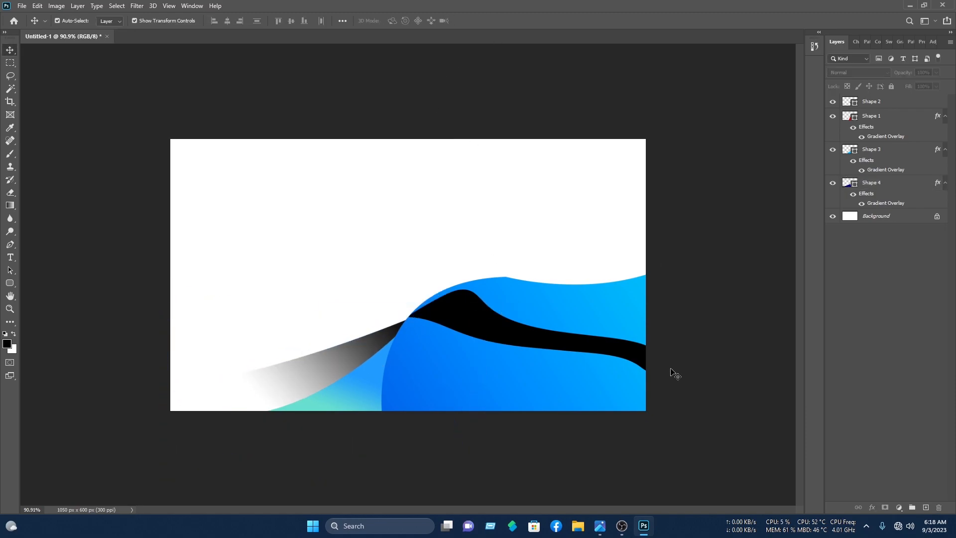
- Change the black swoosh's fill to white
{"action": "left_click", "coordinate": [617, 350]}
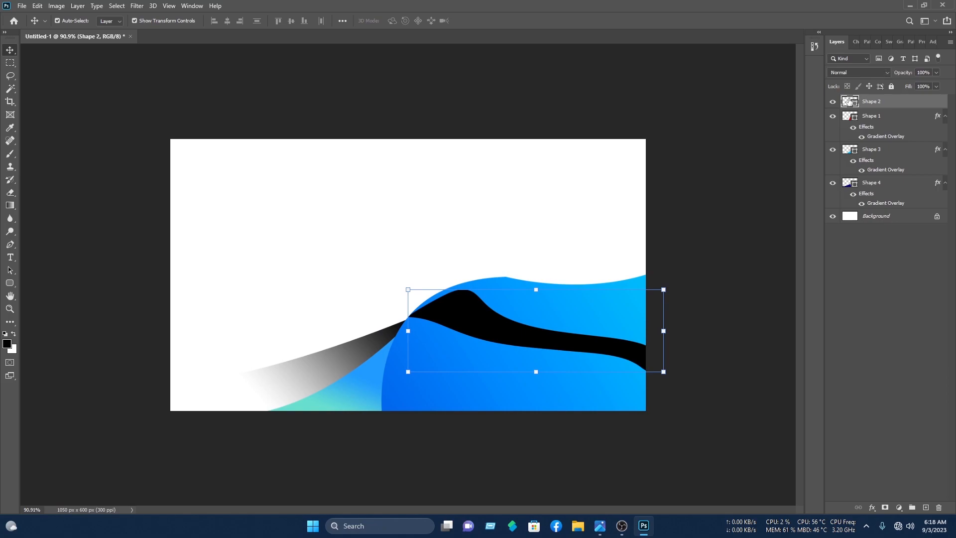
{"action": "double_click", "coordinate": [849, 101]}
{"action": "left_click_drag", "start_coordinate": [444, 195], "coordinate": [242, 79]}
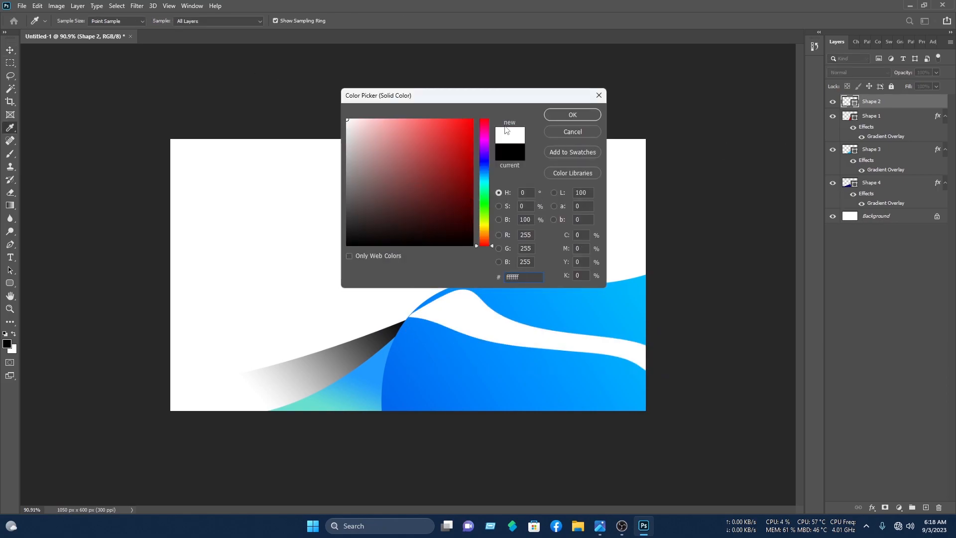
{"action": "left_click", "coordinate": [571, 115]}
{"action": "left_click", "coordinate": [702, 152]}
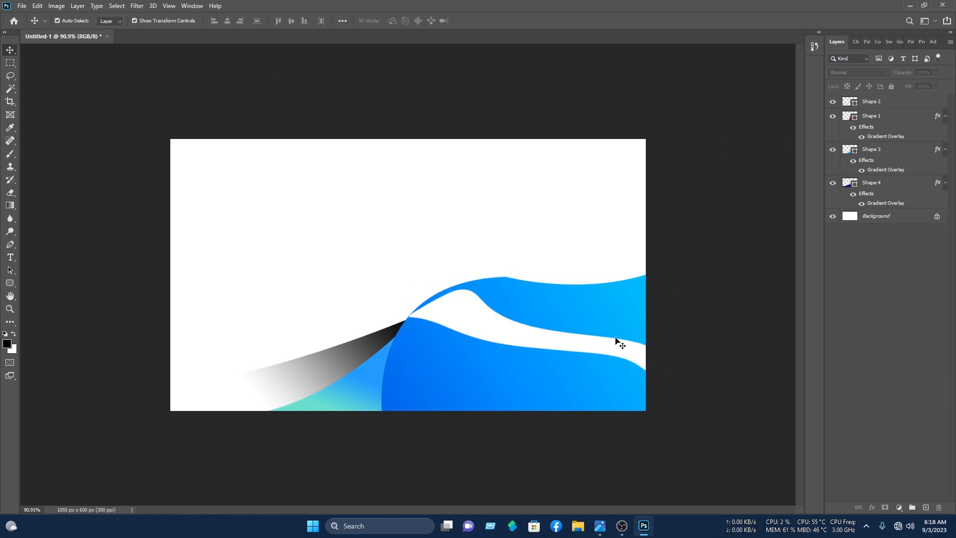
- Alt-drag a copy of the swoosh lower across the blue wave and nudge it into place
{"action": "left_click", "coordinate": [603, 350]}
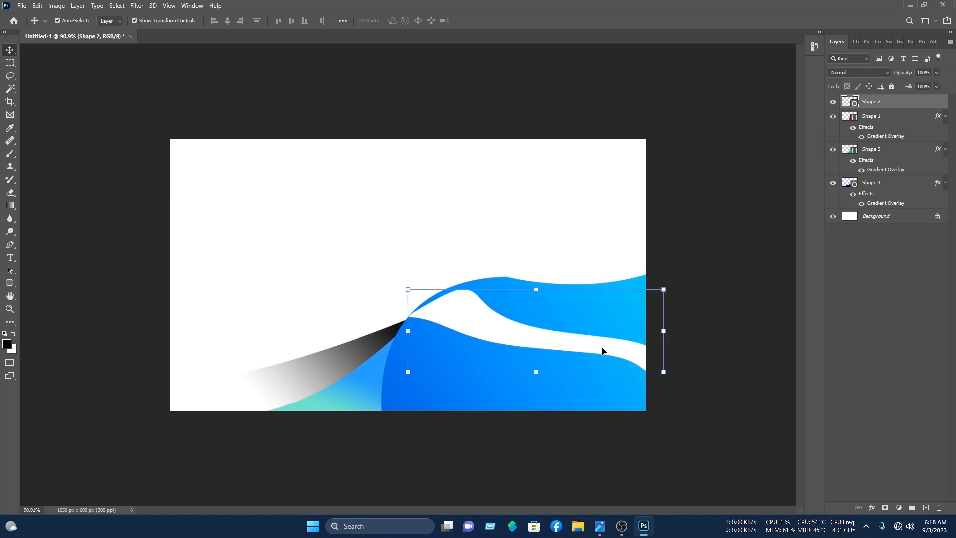
{"action": "left_click_drag", "start_coordinate": [607, 349], "coordinate": [600, 403]}
{"action": "left_click", "coordinate": [767, 92]}
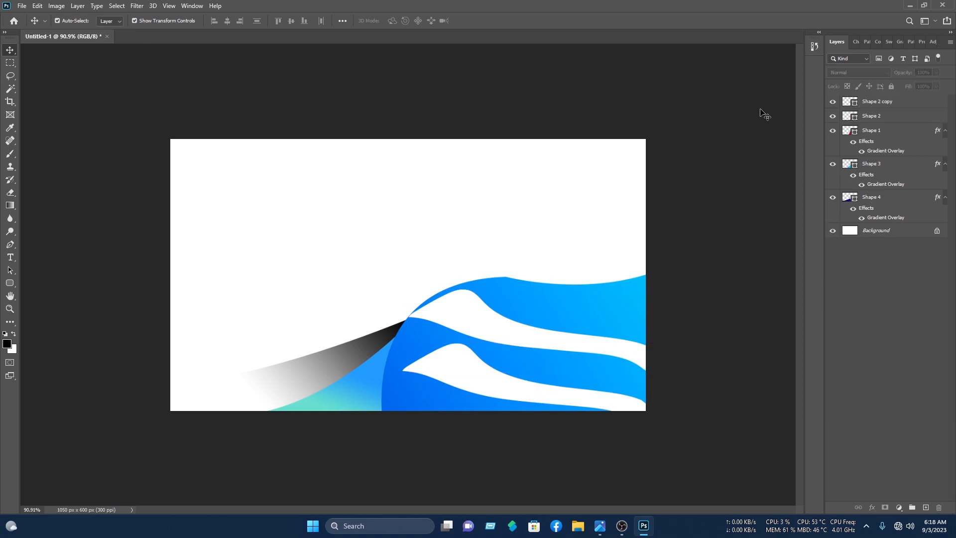
{"action": "left_click_drag", "start_coordinate": [453, 376], "coordinate": [429, 373]}
{"action": "left_click", "coordinate": [416, 183]}
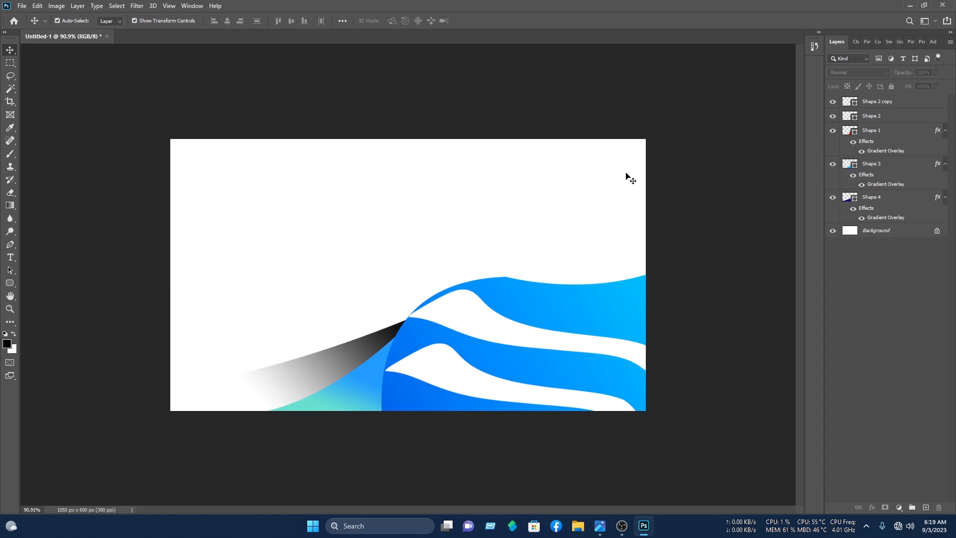
- Open the icon PNGs from the business cards icon folder in one go
{"action": "left_click", "coordinate": [21, 4]}
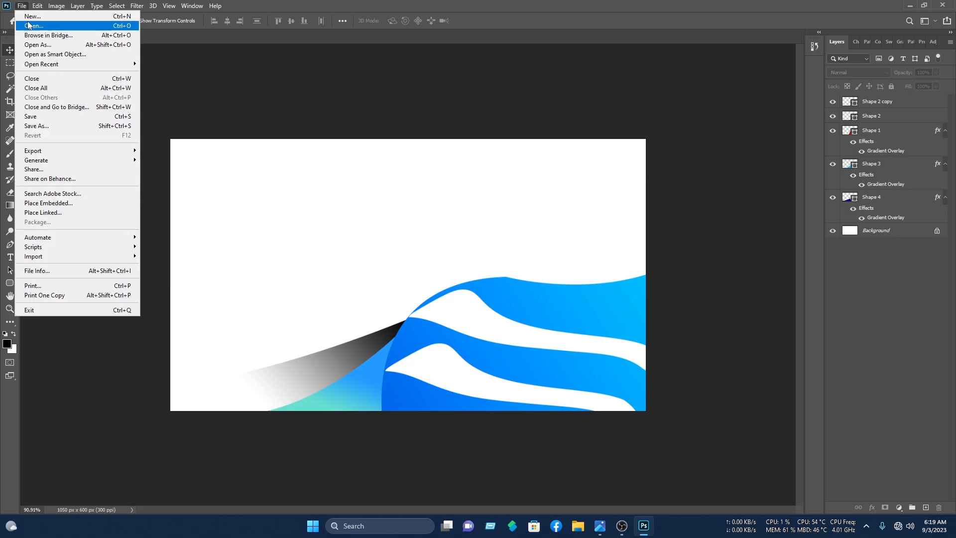
{"action": "left_click", "coordinate": [30, 28]}
{"action": "double_click", "coordinate": [127, 154]}
{"action": "scroll", "coordinate": [200, 90], "scroll_direction": "down", "scroll_amount": 2}
{"action": "left_click", "coordinate": [164, 104]}
{"action": "left_click", "coordinate": [196, 164], "text": "ctrl"}
{"action": "scroll", "coordinate": [192, 162], "scroll_direction": "down", "scroll_amount": 1}
{"action": "left_click", "coordinate": [183, 158], "text": "ctrl"}
{"action": "left_click", "coordinate": [239, 158], "text": "ctrl"}
{"action": "scroll", "coordinate": [187, 157], "scroll_direction": "down", "scroll_amount": 3}
{"action": "key", "text": "Return"}
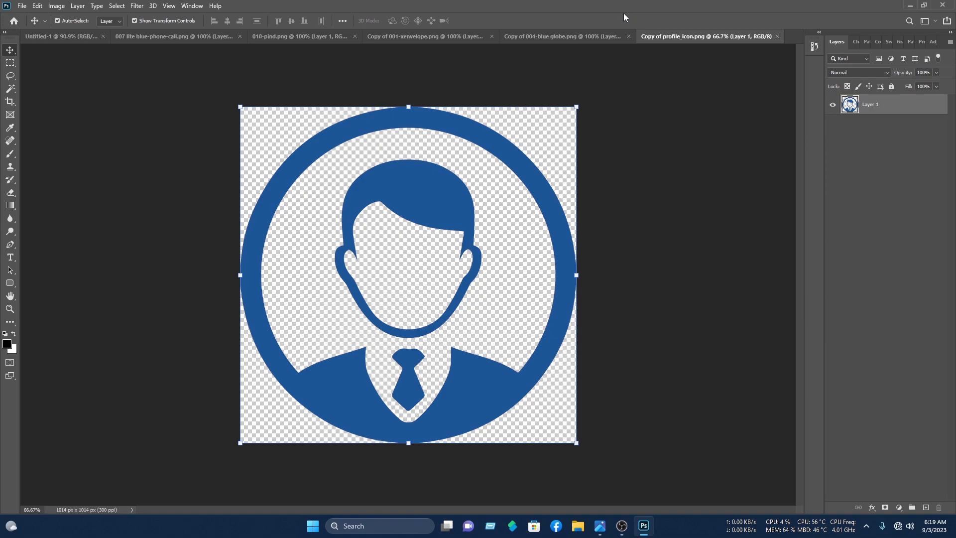
- Place the envelope icon under the phone icon and the globe icon under the envelope
{"action": "left_click", "coordinate": [85, 37]}
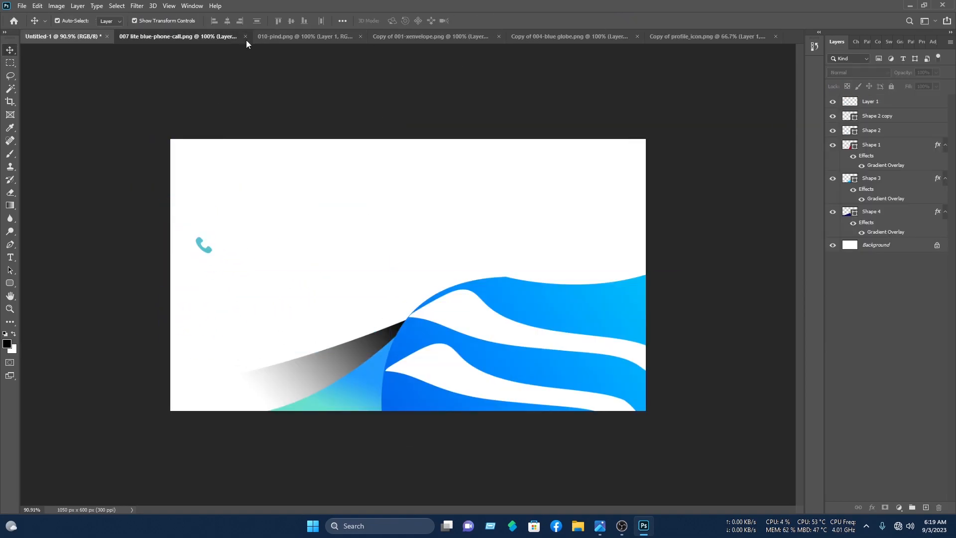
{"action": "left_click", "coordinate": [429, 36]}
{"action": "left_click_drag", "start_coordinate": [408, 274], "coordinate": [202, 270]}
{"action": "key", "text": "Return"}
{"action": "left_click", "coordinate": [456, 82]}
{"action": "left_click", "coordinate": [305, 37]}
{"action": "left_click", "coordinate": [569, 36]}
{"action": "left_click_drag", "start_coordinate": [409, 274], "coordinate": [277, 356]}
{"action": "left_click_drag", "start_coordinate": [277, 356], "coordinate": [204, 295]}
{"action": "left_click", "coordinate": [493, 21]}
- Bring the pin icon into the card and align it below the globe
{"action": "left_click", "coordinate": [529, 53]}
{"action": "left_click", "coordinate": [305, 36]}
{"action": "left_click_drag", "start_coordinate": [408, 274], "coordinate": [288, 316]}
{"action": "left_click_drag", "start_coordinate": [288, 316], "coordinate": [202, 241]}
{"action": "left_click", "coordinate": [493, 21]}
{"action": "left_click", "coordinate": [455, 82]}
{"action": "left_click", "coordinate": [348, 84]}
- Place the profile icon at the card's top left, scaled down to fit
{"action": "left_click", "coordinate": [577, 36]}
{"action": "left_click", "coordinate": [686, 40]}
{"action": "left_click_drag", "start_coordinate": [409, 274], "coordinate": [349, 224]}
{"action": "left_click_drag", "start_coordinate": [563, 43], "coordinate": [205, 192]}
{"action": "key", "text": "Return"}
- Give the profile icon a teal Color Overlay sampled from the pin icon
{"action": "double_click", "coordinate": [911, 102]}
{"action": "left_click", "coordinate": [90, 203]}
{"action": "left_click", "coordinate": [300, 105]}
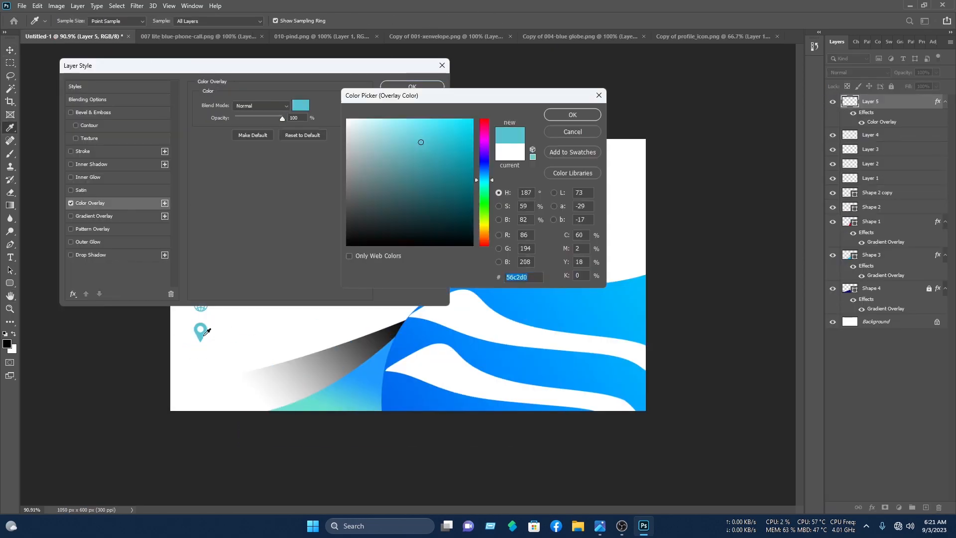
{"action": "left_click", "coordinate": [199, 337]}
{"action": "key", "text": "Return"}
{"action": "key", "text": "Return"}
{"action": "left_click", "coordinate": [307, 217]}
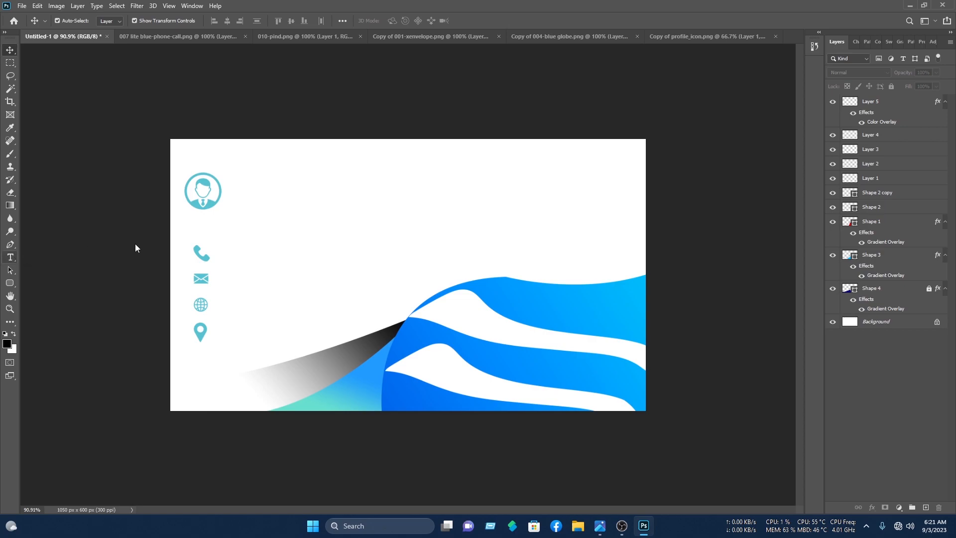
- Type the cardholder's name beside the profile icon and colour it teal sampled from the icon
{"action": "left_click", "coordinate": [230, 184]}
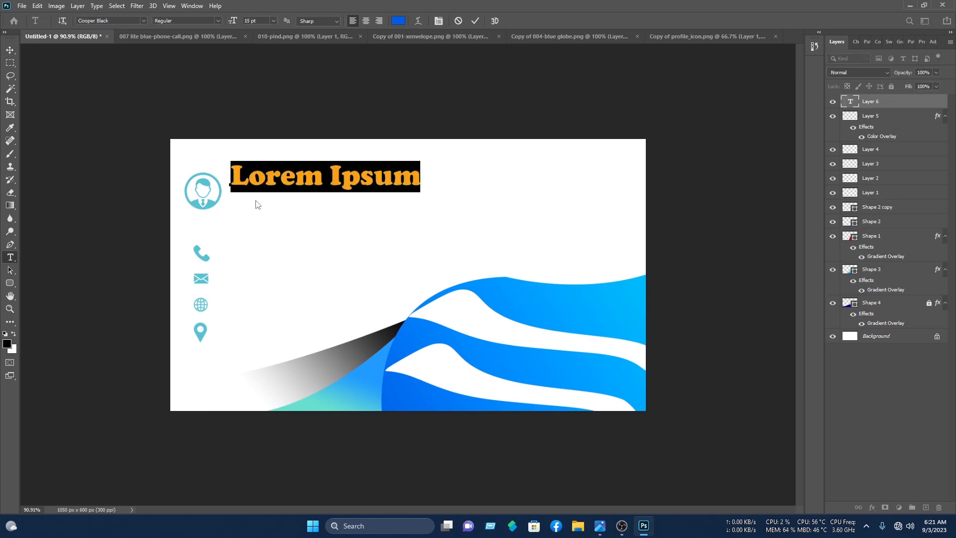
{"action": "type", "text": "YO"}
{"action": "type", "text": ". "}
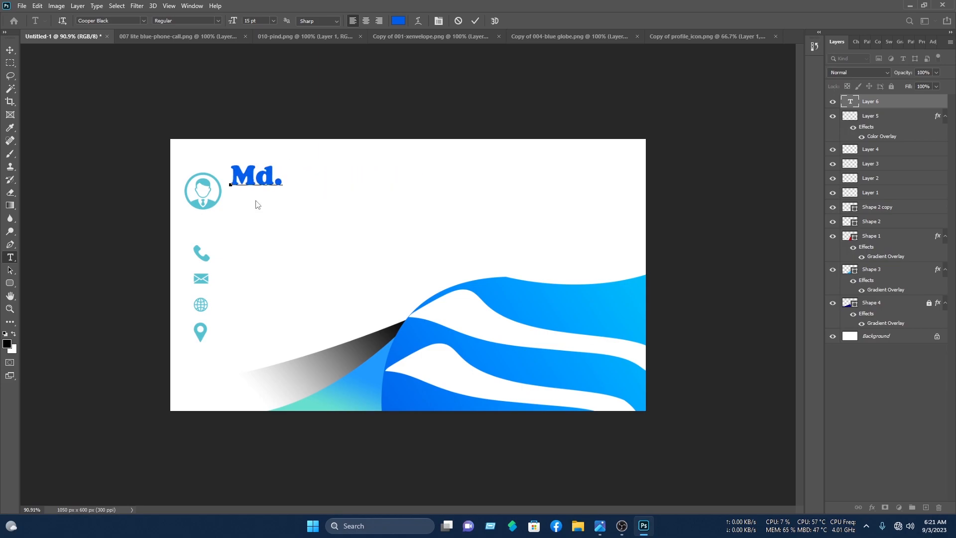
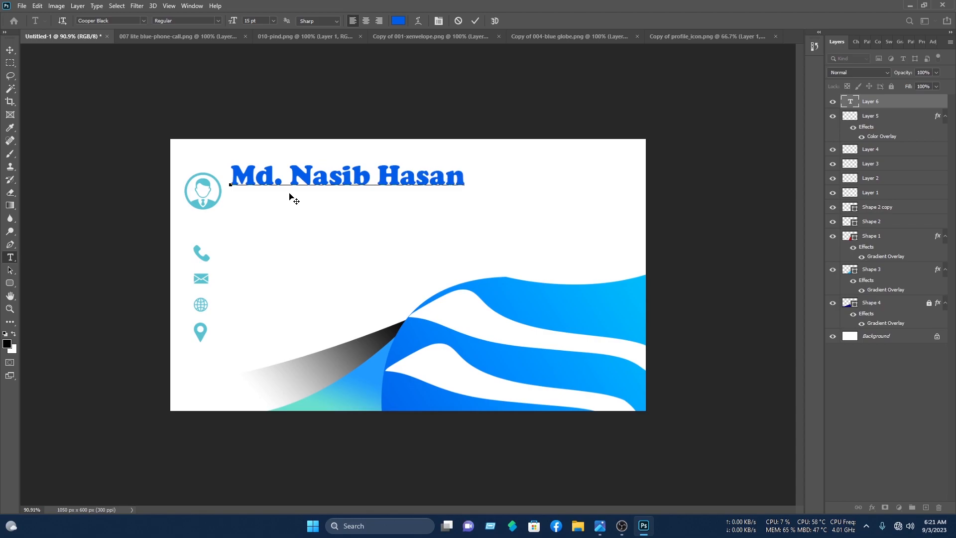
{"action": "key", "text": "ctrl+a"}
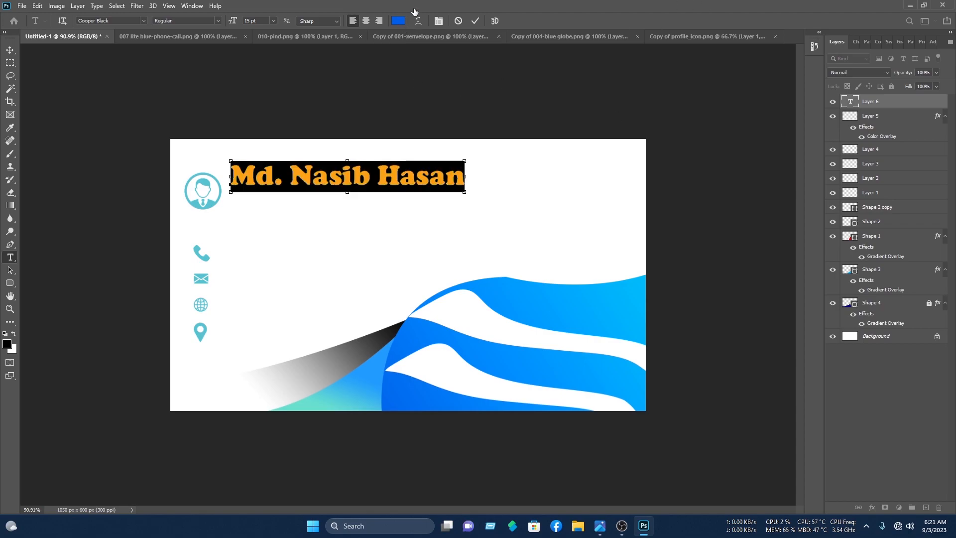
{"action": "left_click", "coordinate": [398, 21]}
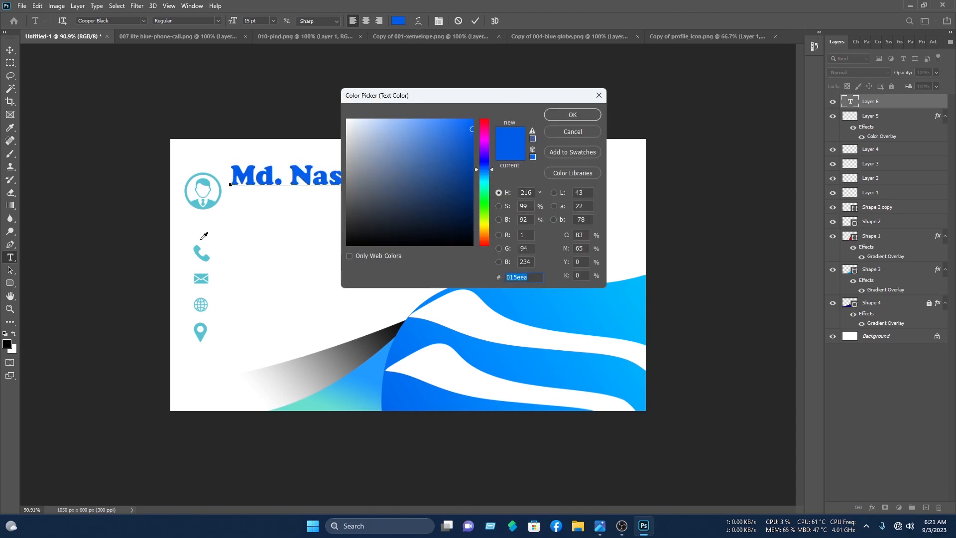
{"action": "left_click", "coordinate": [209, 203]}
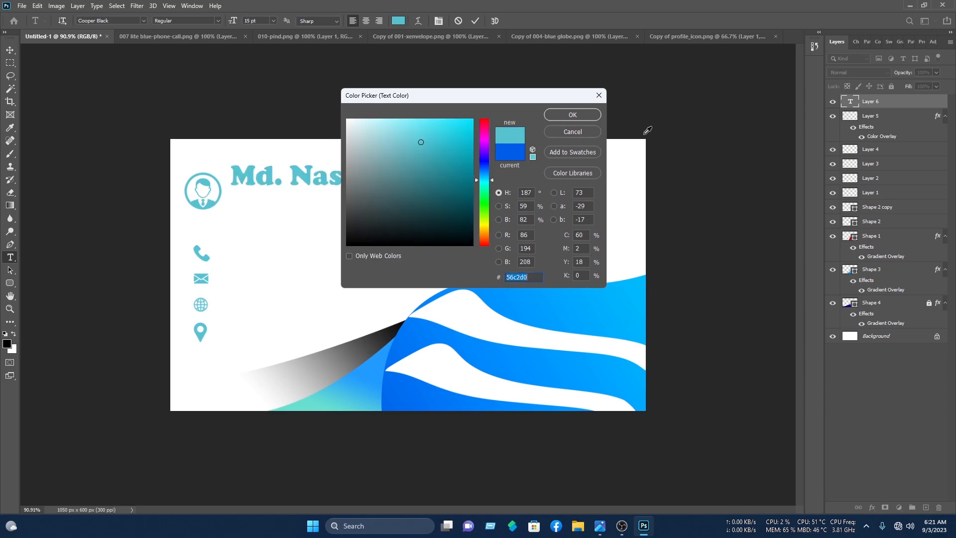
{"action": "left_click", "coordinate": [594, 116]}
{"action": "left_click", "coordinate": [9, 49]}
- Scale the name to about 79% and nudge it into place beside the icon
{"action": "left_click_drag", "start_coordinate": [464, 164], "coordinate": [417, 176]}
{"action": "left_click_drag", "start_coordinate": [380, 180], "coordinate": [382, 185]}
{"action": "key", "text": "Right"}
{"action": "key", "text": "Right"}
{"action": "key", "text": "Right"}
{"action": "key", "text": "Right"}
{"action": "key", "text": "Right"}
{"action": "key", "text": "Right"}
{"action": "key", "text": "Right"}
{"action": "key", "text": "Right"}
{"action": "left_click", "coordinate": [494, 21]}
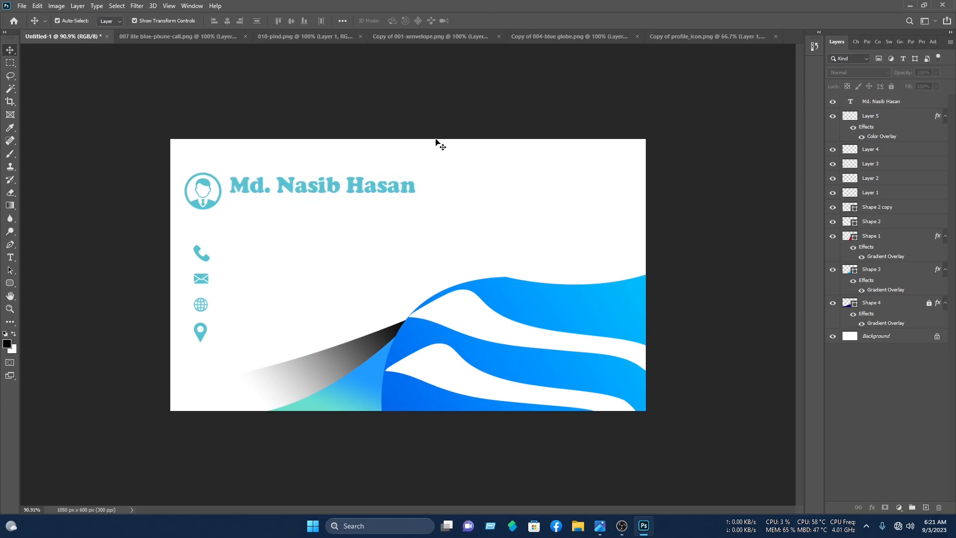
{"action": "left_click", "coordinate": [9, 282]}
- Draw a thin 247 × 4 px rounded-rectangle bar under the name, filled with blue sampled from the wave
{"action": "right_click", "coordinate": [10, 283]}
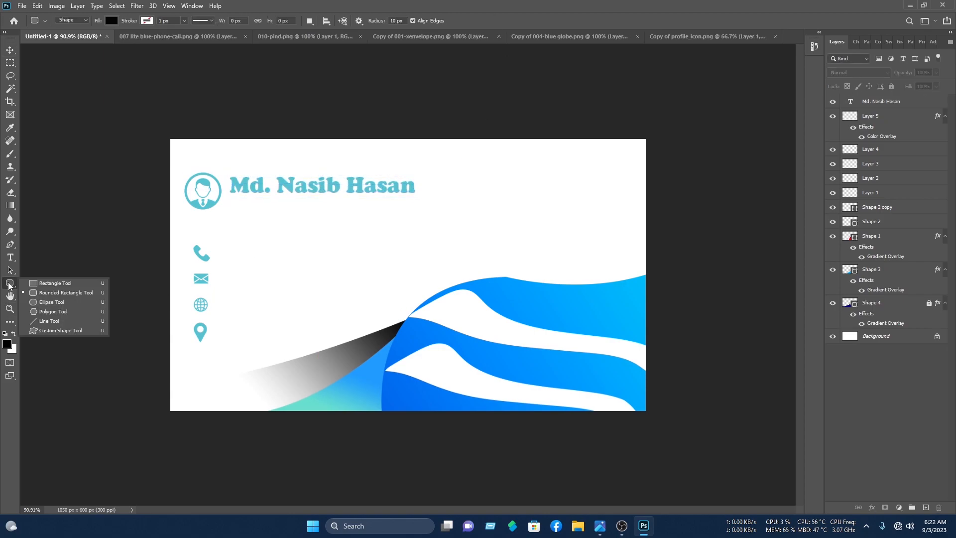
{"action": "left_click", "coordinate": [40, 295]}
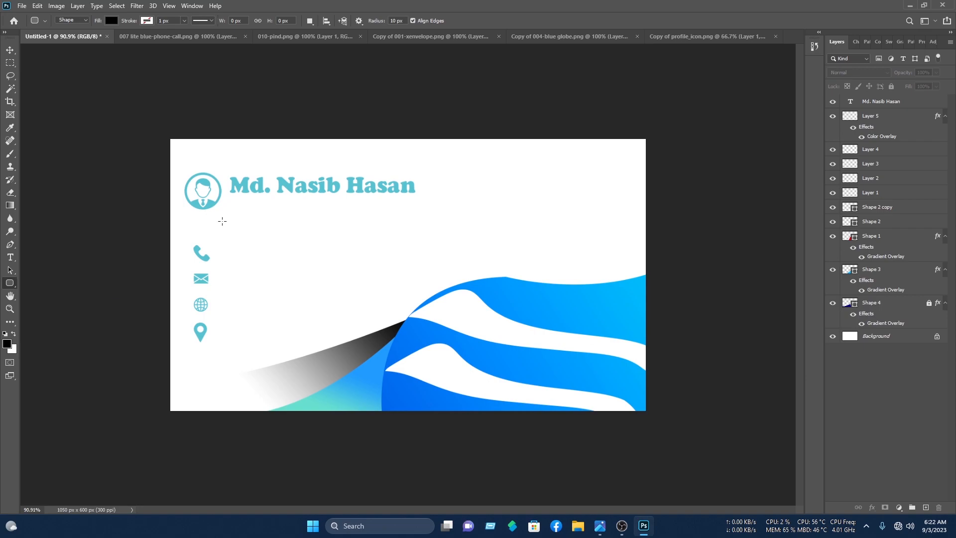
{"action": "left_click_drag", "start_coordinate": [228, 195], "coordinate": [338, 196]}
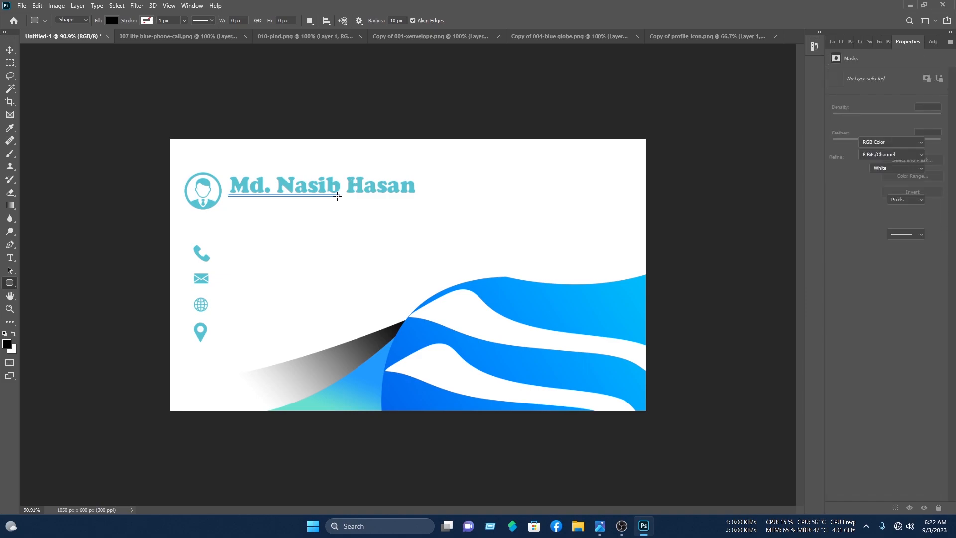
{"action": "left_click", "coordinate": [114, 22]}
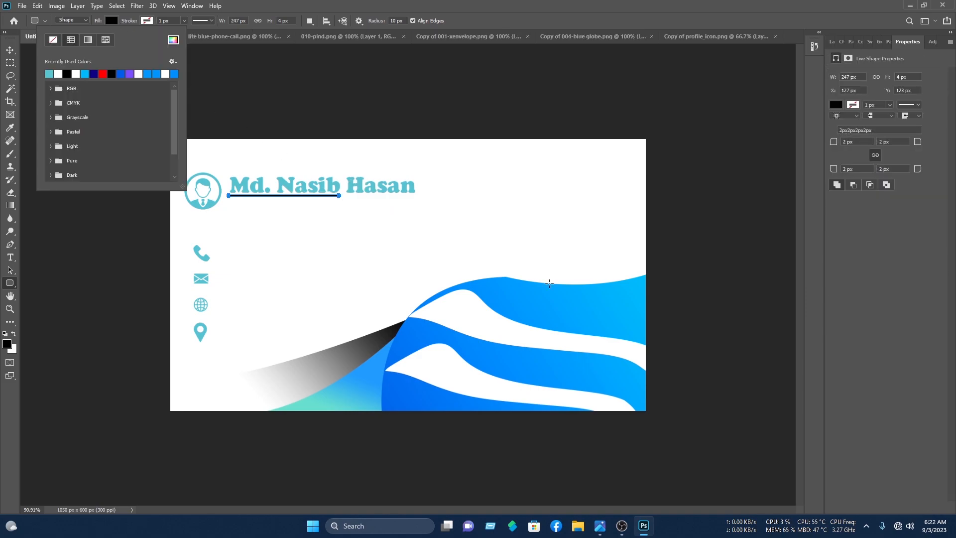
{"action": "left_click", "coordinate": [173, 39]}
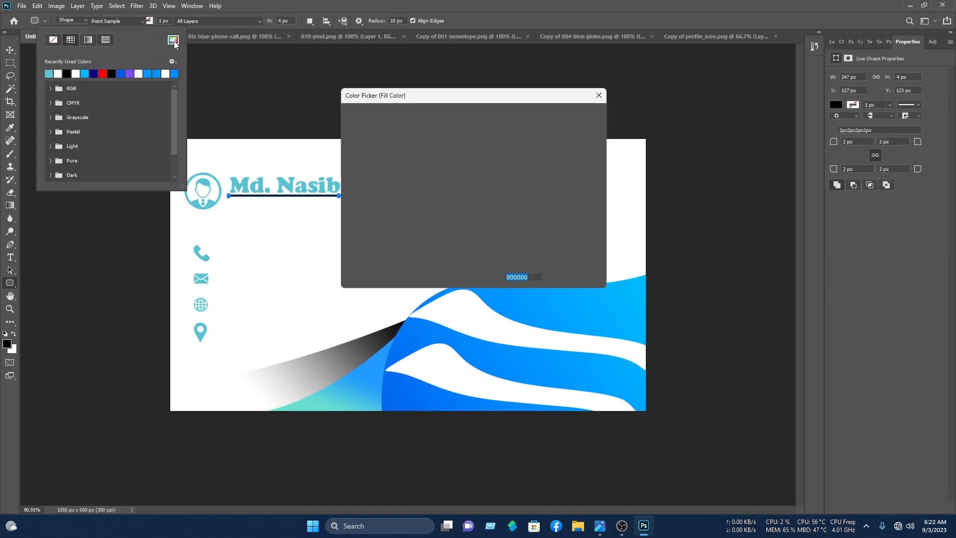
{"action": "left_click", "coordinate": [496, 296]}
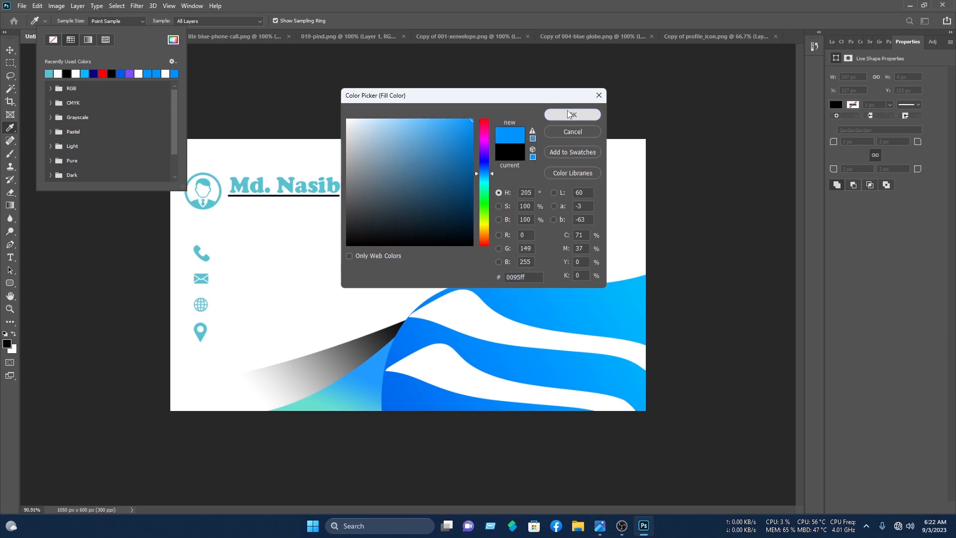
{"action": "left_click", "coordinate": [573, 115]}
{"action": "left_click", "coordinate": [13, 49]}
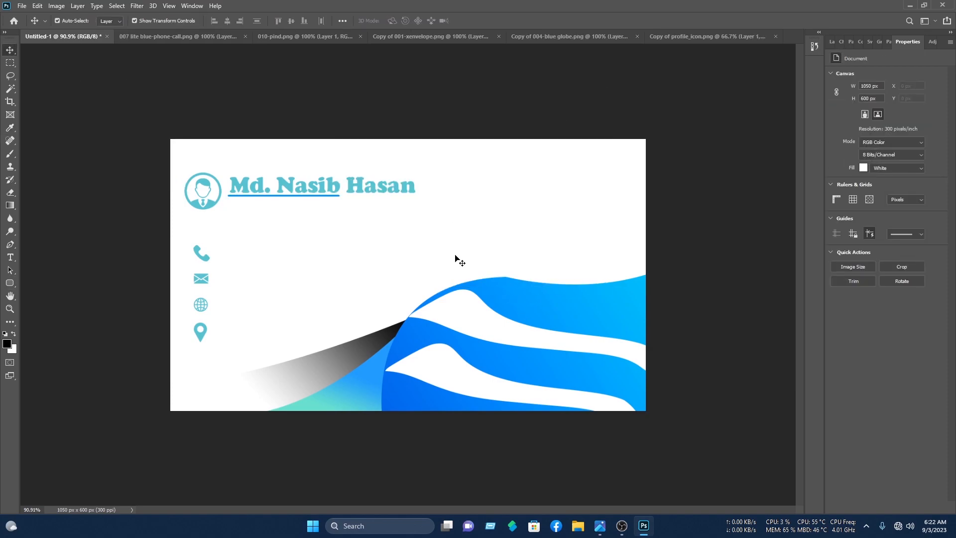
- Add a scaled-down 'Graphics designer' subtitle under the name
{"action": "left_click", "coordinate": [10, 257]}
{"action": "left_click", "coordinate": [232, 202]}
{"action": "type", "text": "Graphics designer"}
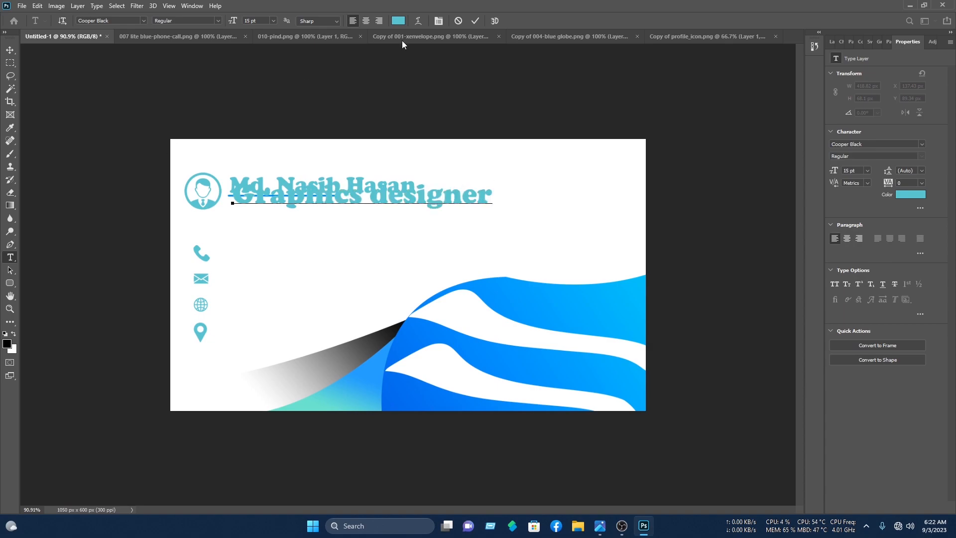
{"action": "key", "text": "ctrl+Return"}
{"action": "left_click_drag", "start_coordinate": [491, 183], "coordinate": [292, 195]}
{"action": "left_click", "coordinate": [492, 21]}
{"action": "left_click", "coordinate": [493, 176]}
{"action": "left_click", "coordinate": [288, 172]}
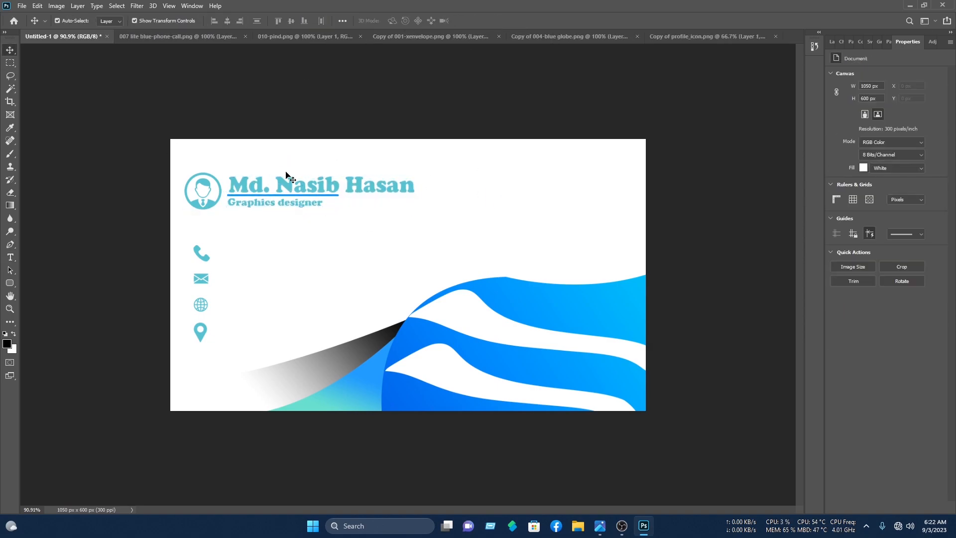
- Add a placeholder phone-number line beside the phone icon, shrink it, and duplicate it below
{"action": "left_click", "coordinate": [10, 257]}
{"action": "left_click", "coordinate": [230, 252]}
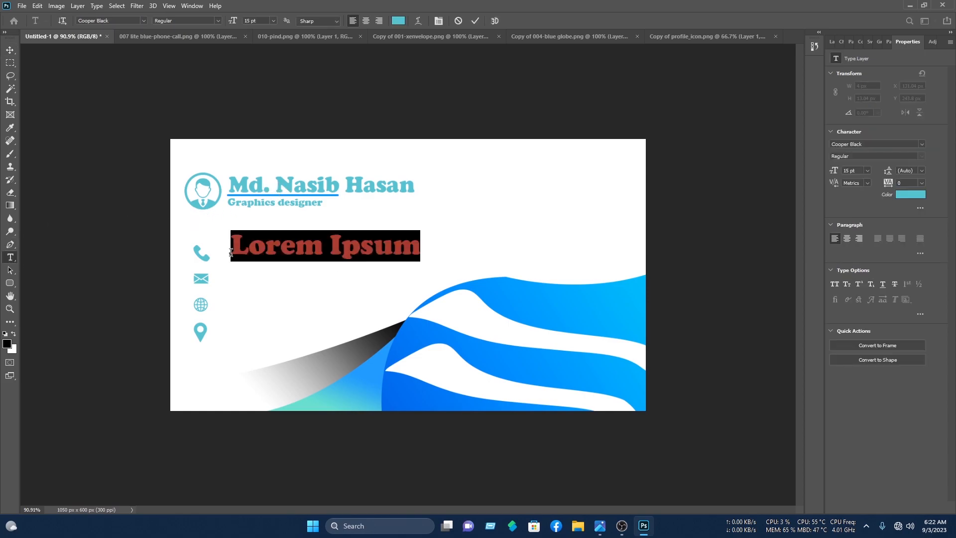
{"action": "type", "text": "+880 XXXXXXXXXX"}
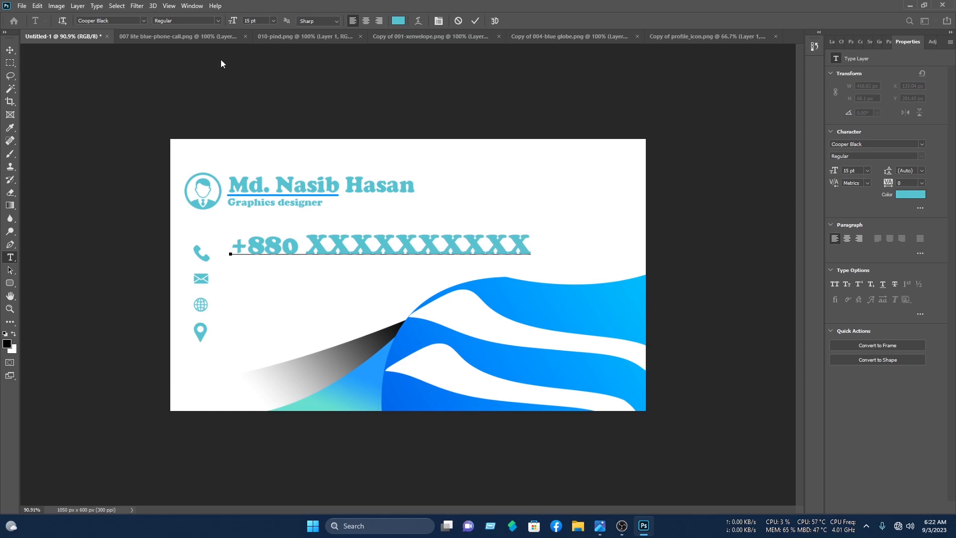
{"action": "key", "text": "ctrl+Return"}
{"action": "left_click_drag", "start_coordinate": [532, 232], "coordinate": [296, 260]}
{"action": "key", "text": "Return"}
{"action": "left_click_drag", "start_coordinate": [371, 239], "coordinate": [304, 259]}
{"action": "left_click_drag", "start_coordinate": [294, 250], "coordinate": [287, 248]}
{"action": "left_click", "coordinate": [437, 249]}
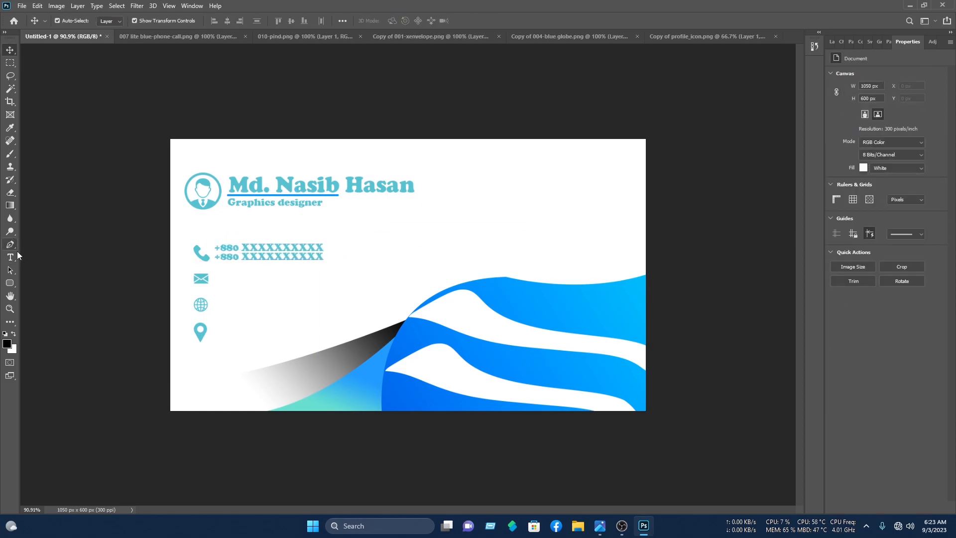
- Add a placeholder e-mail line beside the envelope, shrunk to about 38%, duplicated and aligned
{"action": "left_click", "coordinate": [10, 257]}
{"action": "left_click", "coordinate": [226, 277]}
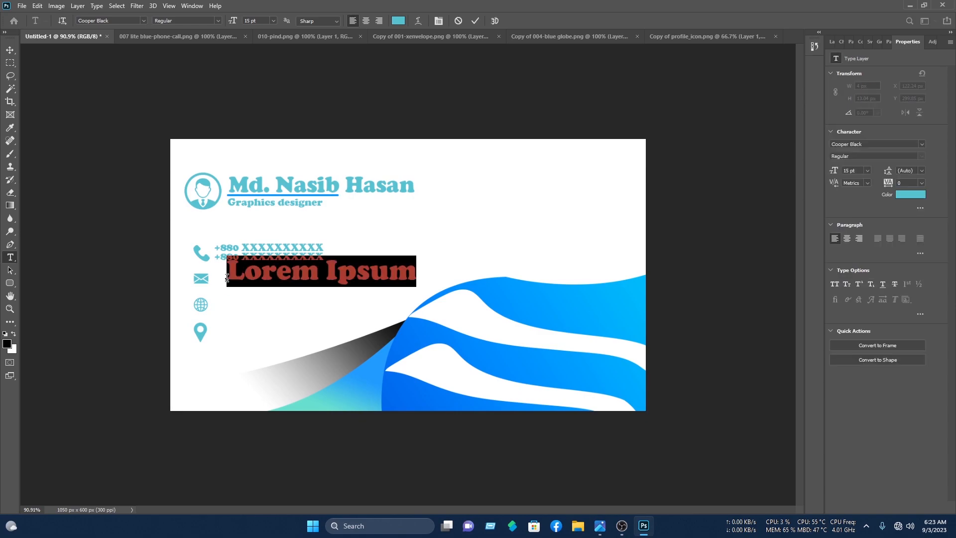
{"action": "key", "text": "BackSpace"}
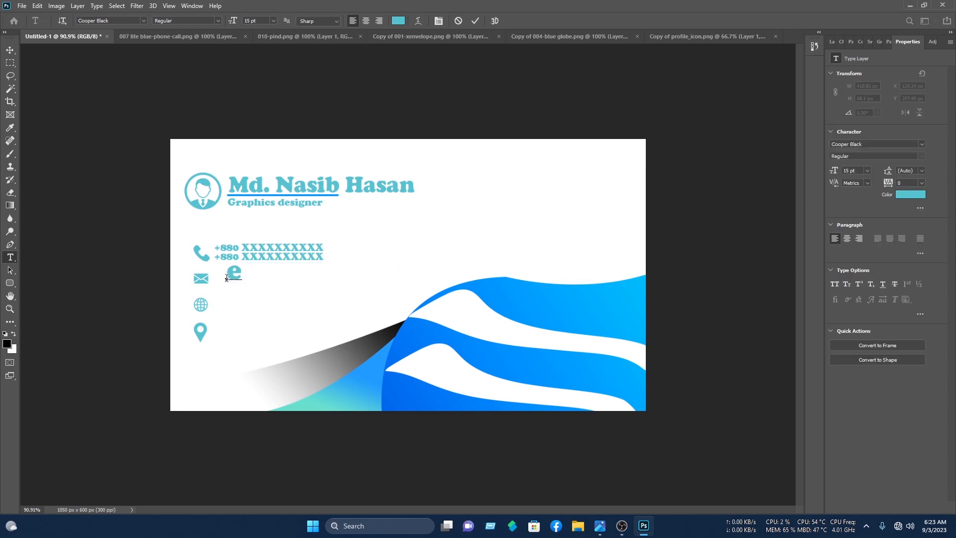
{"action": "type", "text": "example@mail.com"}
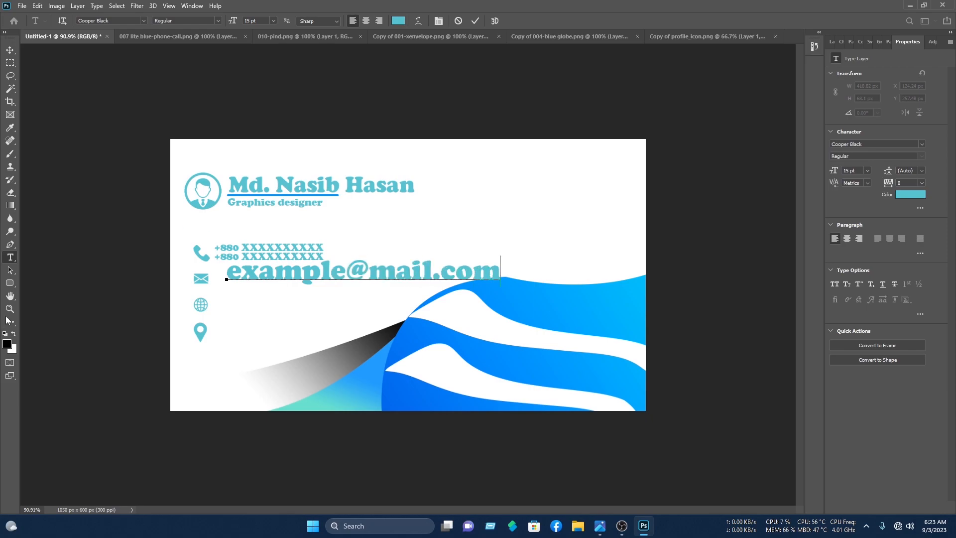
{"action": "left_click", "coordinate": [10, 51]}
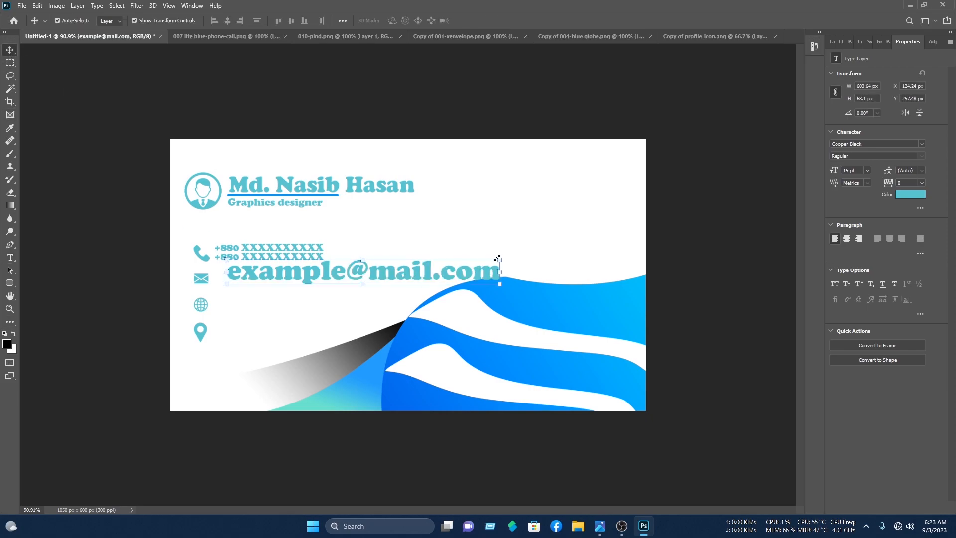
{"action": "left_click_drag", "start_coordinate": [450, 262], "coordinate": [318, 270]}
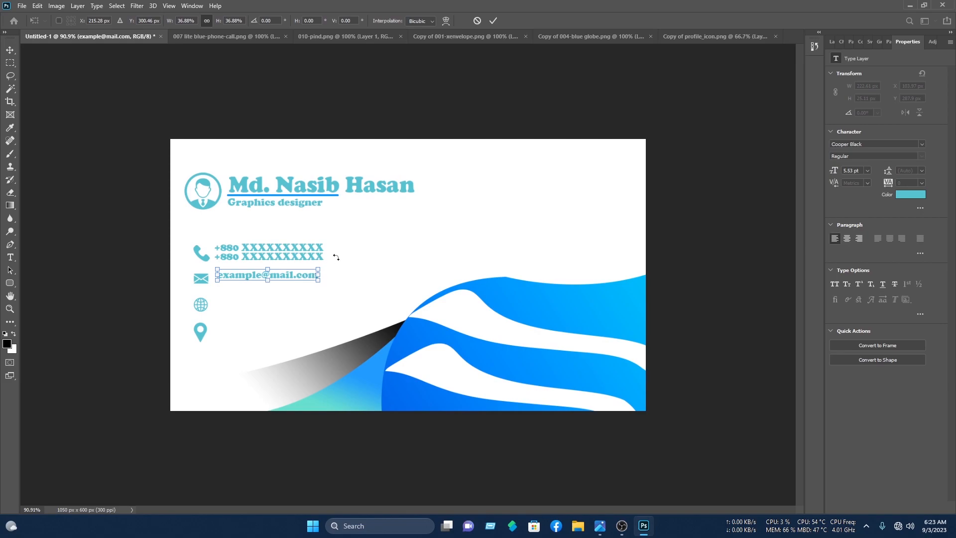
{"action": "left_click", "coordinate": [492, 23]}
{"action": "left_click_drag", "start_coordinate": [291, 276], "coordinate": [291, 285]}
{"action": "left_click_drag", "start_coordinate": [337, 293], "coordinate": [294, 277]}
{"action": "left_click", "coordinate": [215, 305]}
{"action": "left_click_drag", "start_coordinate": [235, 301], "coordinate": [278, 282]}
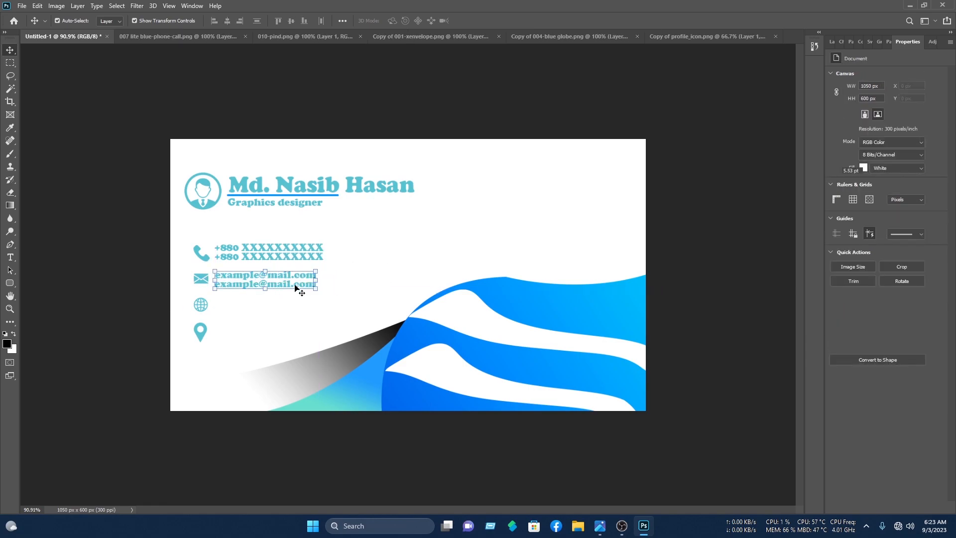
{"action": "key", "text": "Up"}
{"action": "key", "text": "Up"}
{"action": "key", "text": "Up"}
{"action": "left_click", "coordinate": [434, 233]}
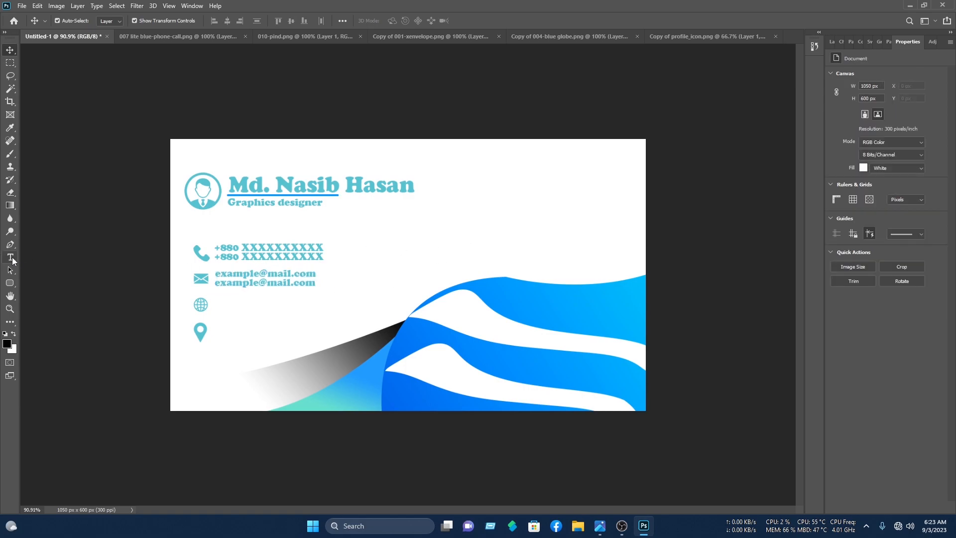
{"action": "left_click", "coordinate": [11, 258]}
{"action": "left_click", "coordinate": [222, 304]}
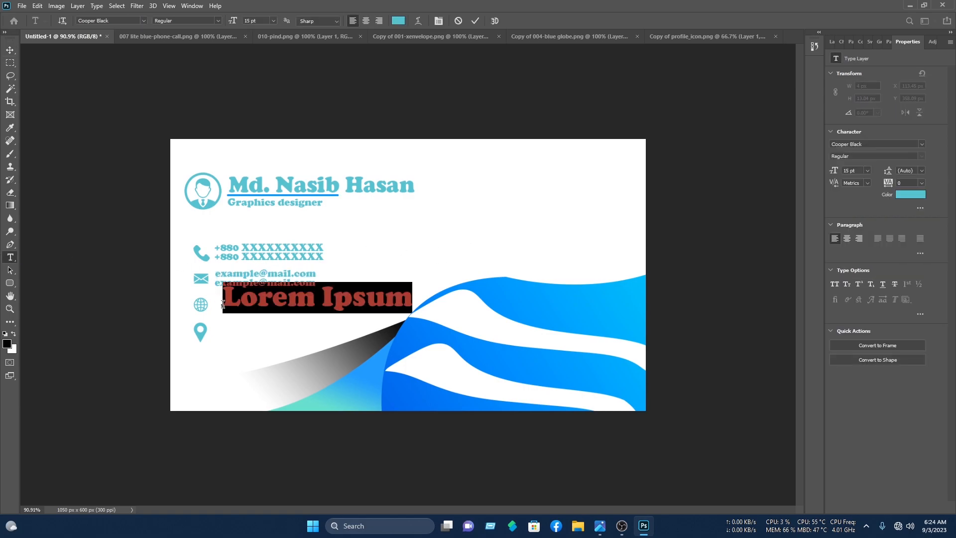
{"action": "type", "text": "www"}
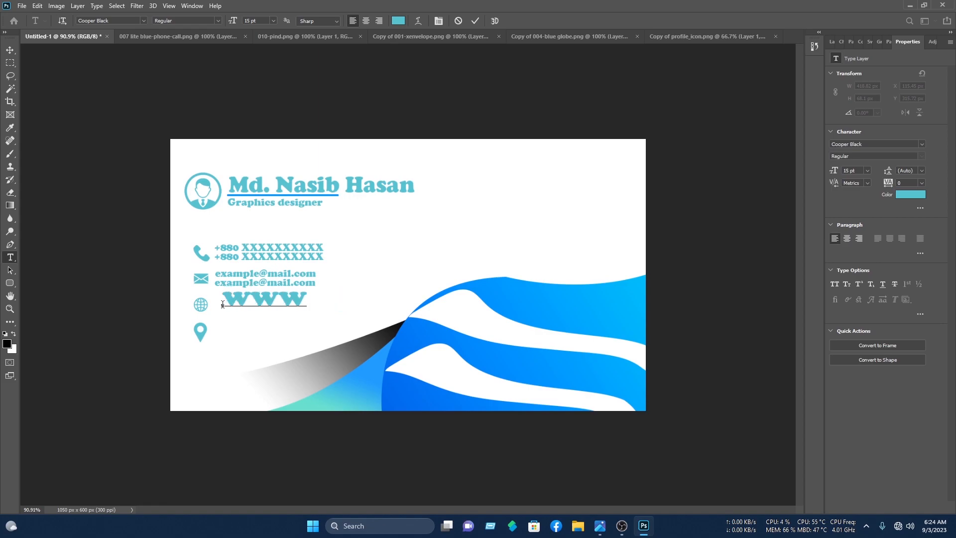
{"action": "type", "text": ".exam"}
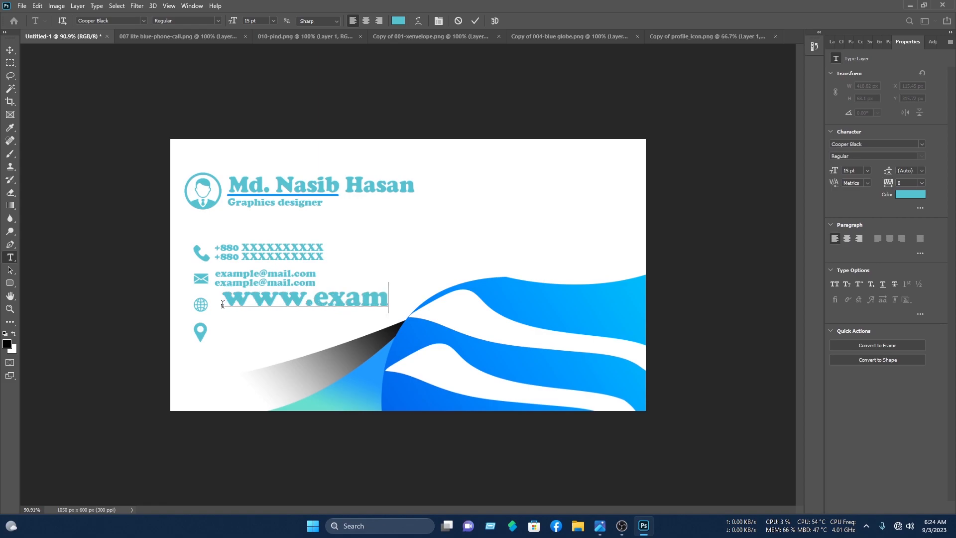
{"action": "type", "text": "ple.com"}
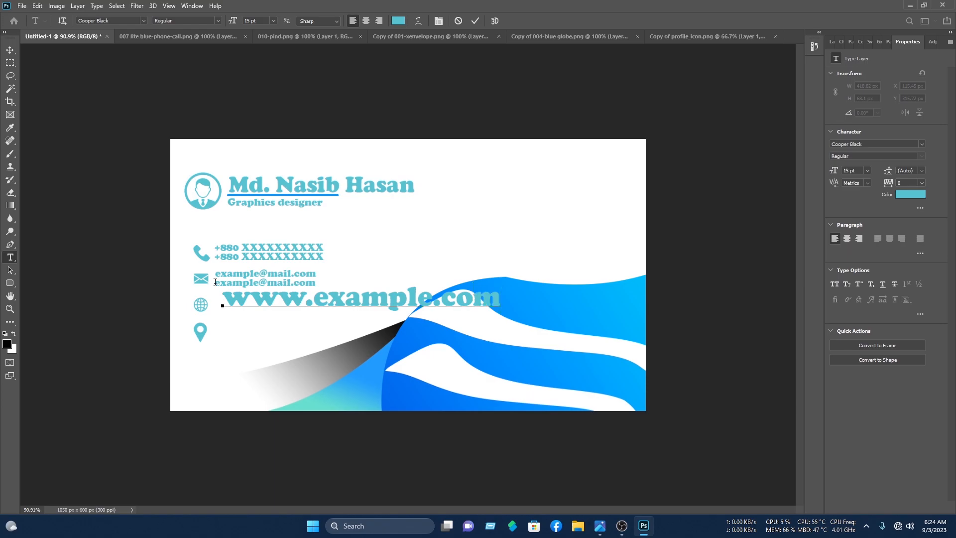
{"action": "left_click", "coordinate": [474, 21]}
{"action": "left_click", "coordinate": [9, 49]}
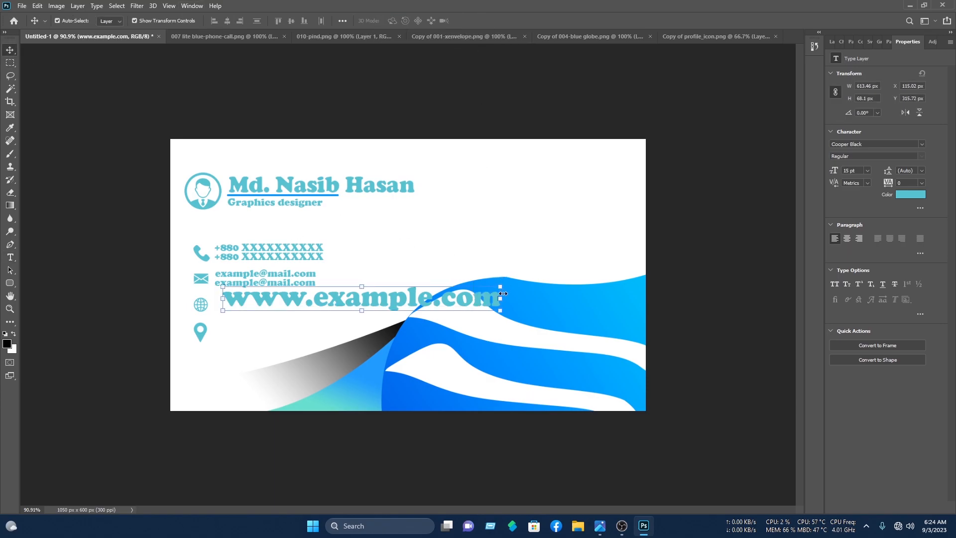
{"action": "left_click_drag", "start_coordinate": [487, 294], "coordinate": [292, 300]}
{"action": "left_click", "coordinate": [494, 20]}
{"action": "left_click", "coordinate": [492, 20]}
{"action": "left_click", "coordinate": [391, 267]}
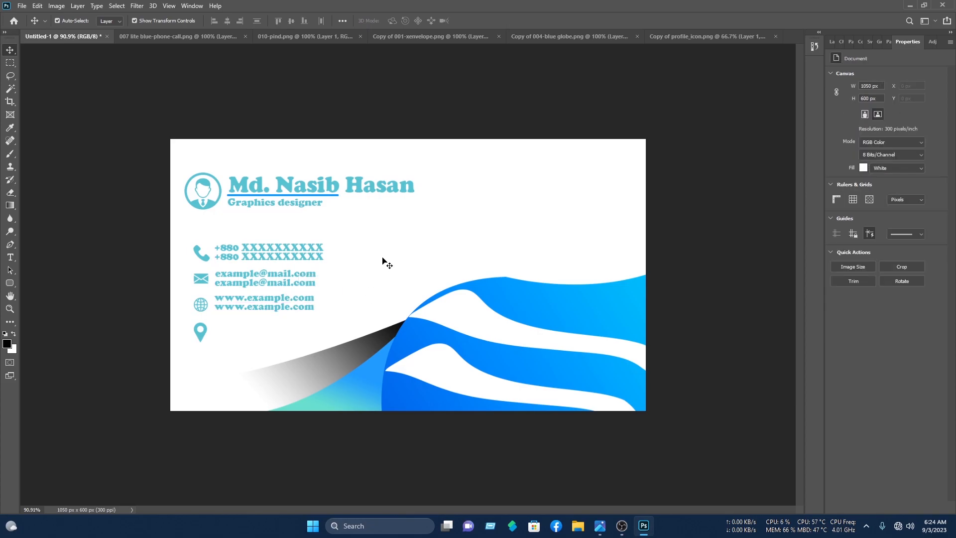
- Add 'Write your location' beside the pin icon and scale it to about 66%
{"action": "left_click", "coordinate": [10, 257]}
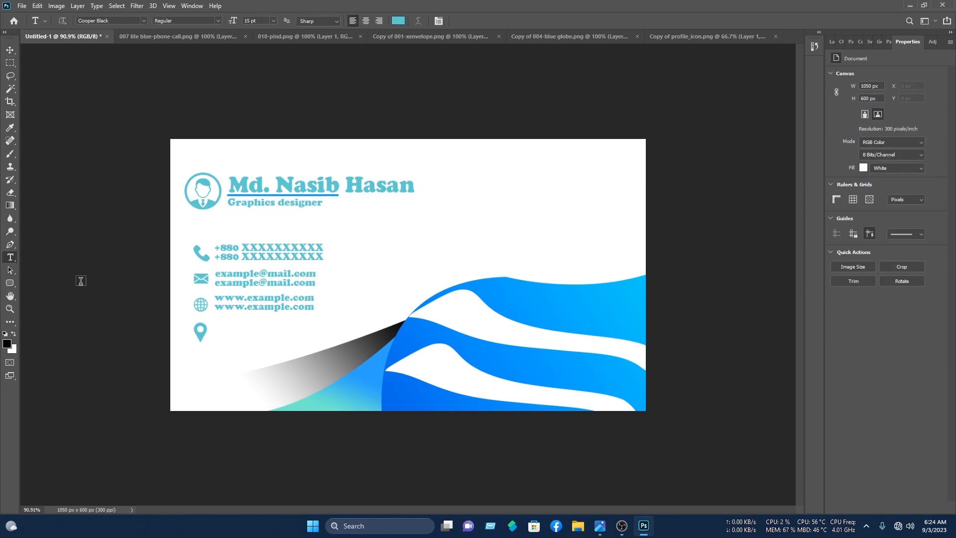
{"action": "left_click", "coordinate": [219, 332]}
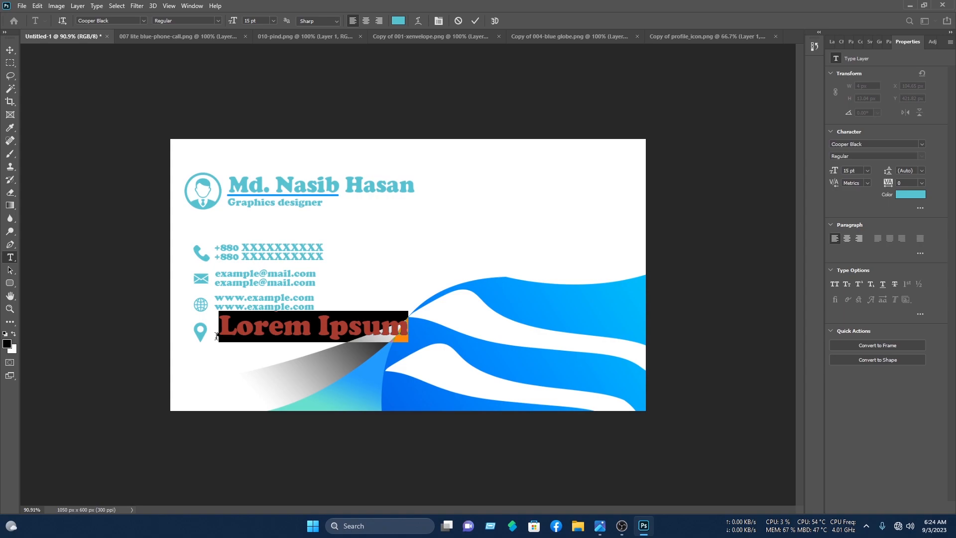
{"action": "type", "text": "Write your location"}
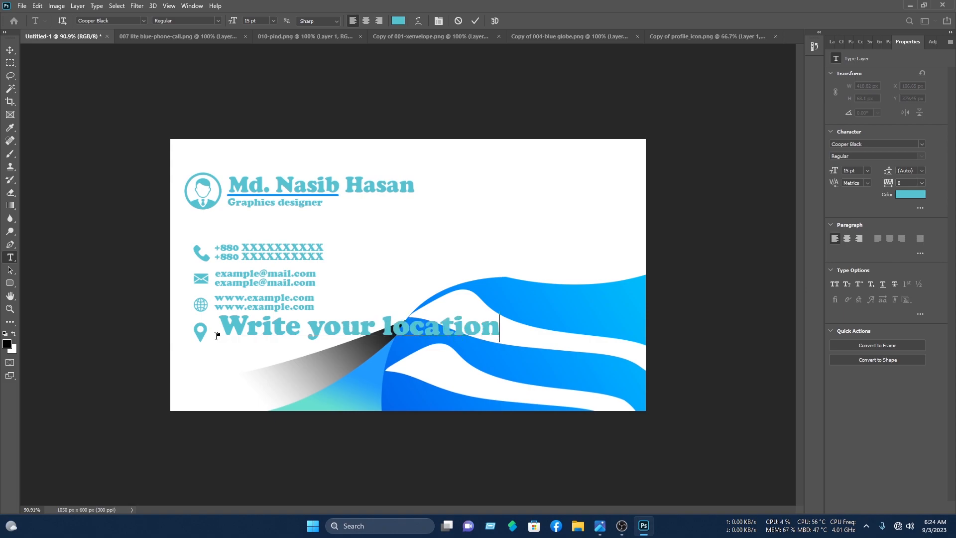
{"action": "left_click", "coordinate": [475, 21]}
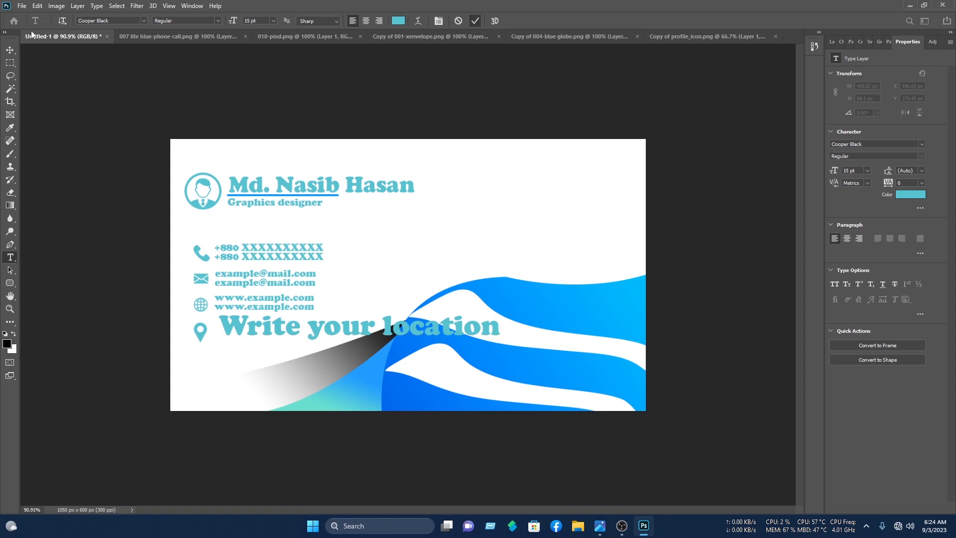
{"action": "key", "text": "v"}
{"action": "left_click_drag", "start_coordinate": [499, 318], "coordinate": [357, 334]}
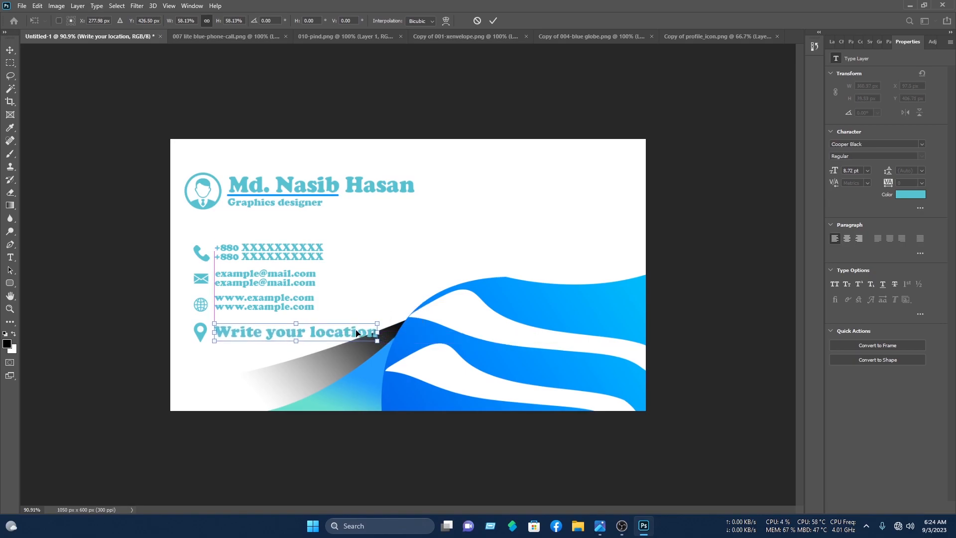
{"action": "left_click", "coordinate": [492, 21]}
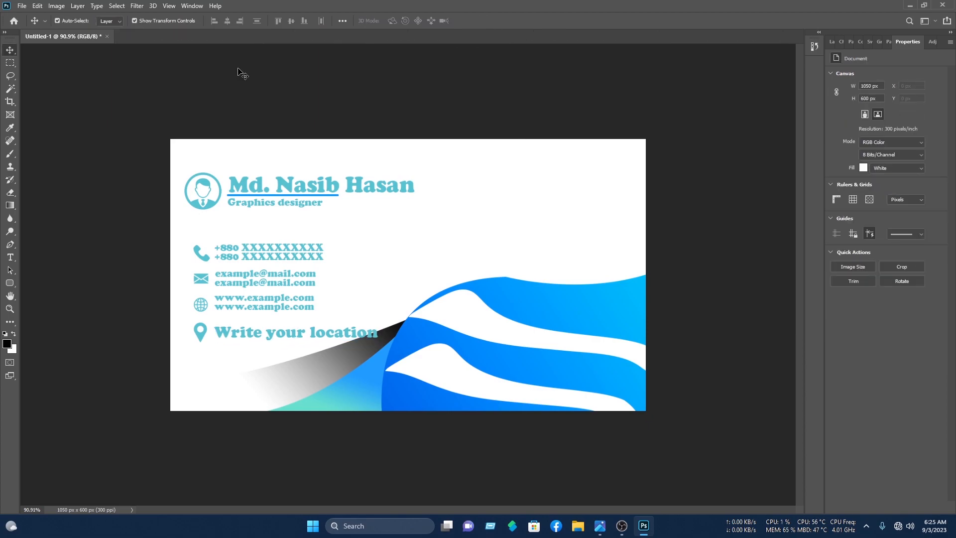
- Open the logo PNG and place it at the card's upper right, scaled to about 16%
{"action": "left_click", "coordinate": [21, 6]}
{"action": "left_click", "coordinate": [28, 27]}
{"action": "left_click", "coordinate": [55, 160]}
{"action": "scroll", "coordinate": [218, 145], "scroll_direction": "down", "scroll_amount": 2}
{"action": "double_click", "coordinate": [162, 123]}
{"action": "double_click", "coordinate": [175, 96]}
{"action": "left_click_drag", "start_coordinate": [443, 249], "coordinate": [445, 145]}
{"action": "left_click_drag", "start_coordinate": [624, 192], "coordinate": [296, 192]}
{"action": "left_click_drag", "start_coordinate": [264, 190], "coordinate": [593, 207]}
{"action": "left_click_drag", "start_coordinate": [513, 203], "coordinate": [529, 204]}
{"action": "left_click", "coordinate": [493, 21]}
{"action": "left_click", "coordinate": [747, 145]}
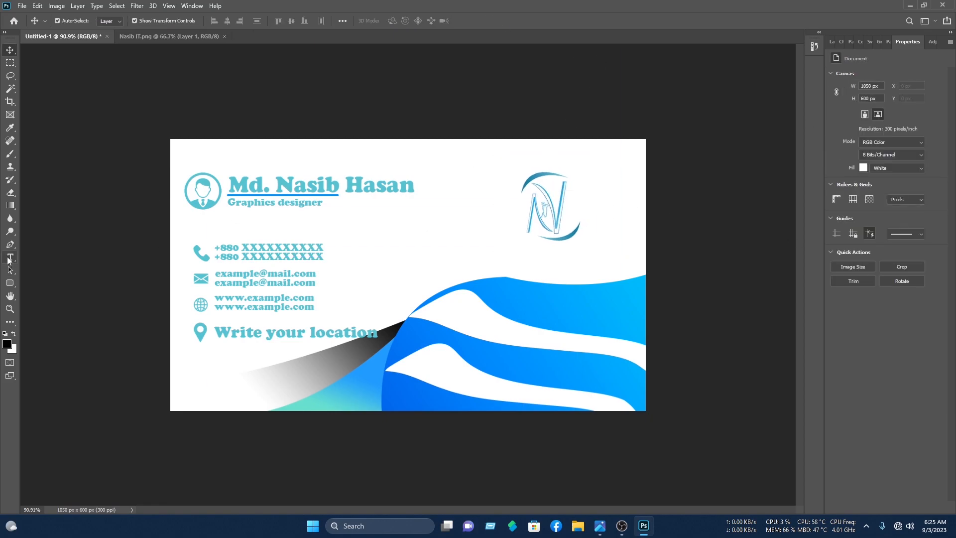
- Add the company name below the logo and scale it to about 65%
{"action": "left_click", "coordinate": [10, 257]}
{"action": "left_click", "coordinate": [514, 265]}
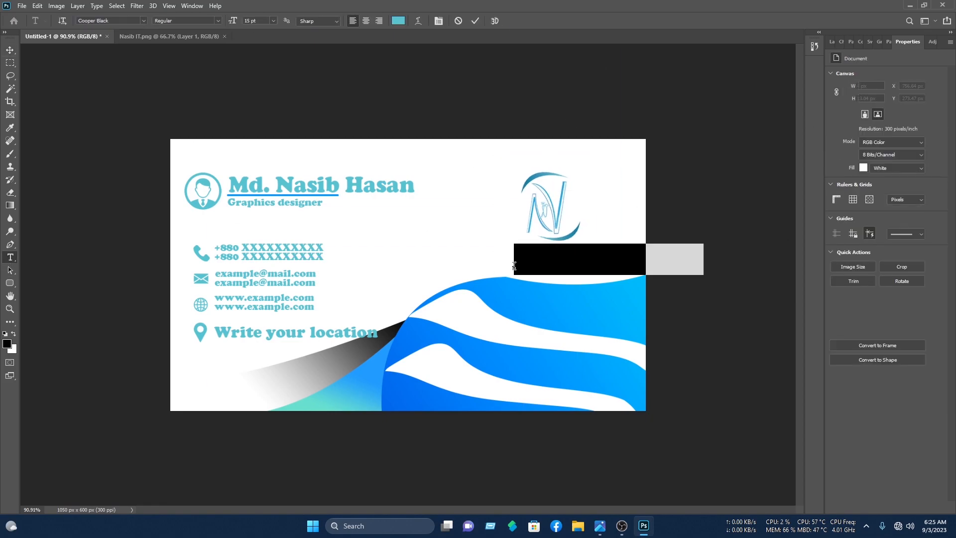
{"action": "type", "text": "Na"}
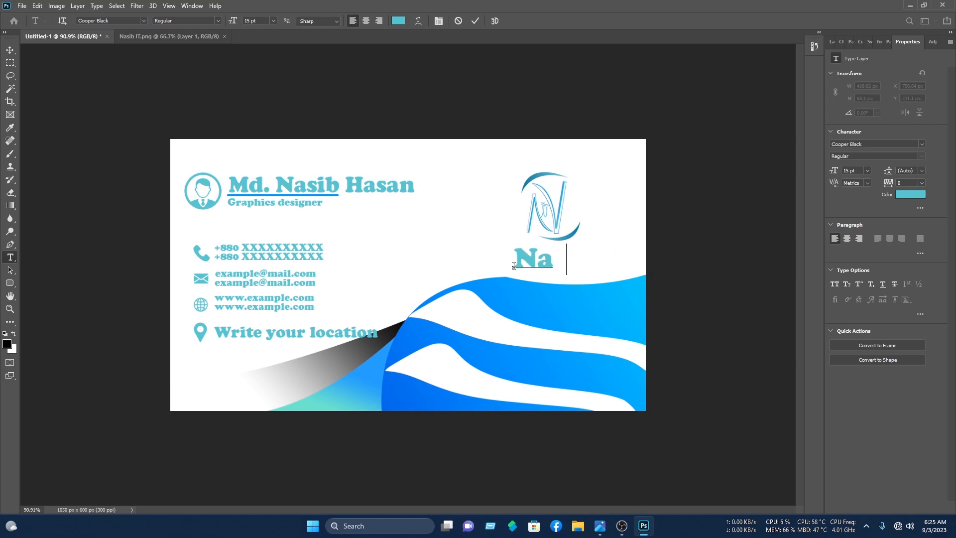
{"action": "type", "text": "sib IT"}
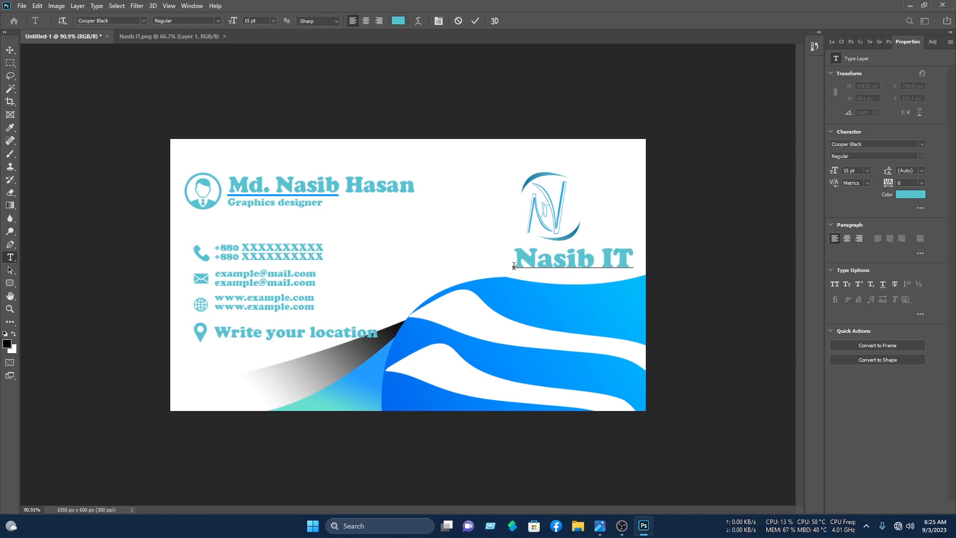
{"action": "left_click", "coordinate": [10, 50]}
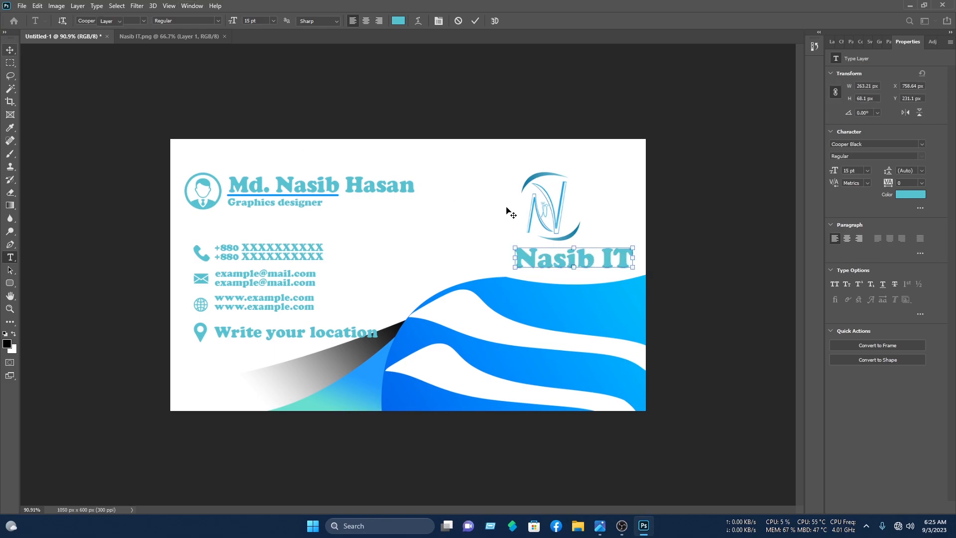
{"action": "left_click_drag", "start_coordinate": [637, 246], "coordinate": [589, 250]}
{"action": "left_click_drag", "start_coordinate": [576, 258], "coordinate": [579, 257]}
{"action": "left_click", "coordinate": [492, 21]}
{"action": "left_click", "coordinate": [683, 209]}
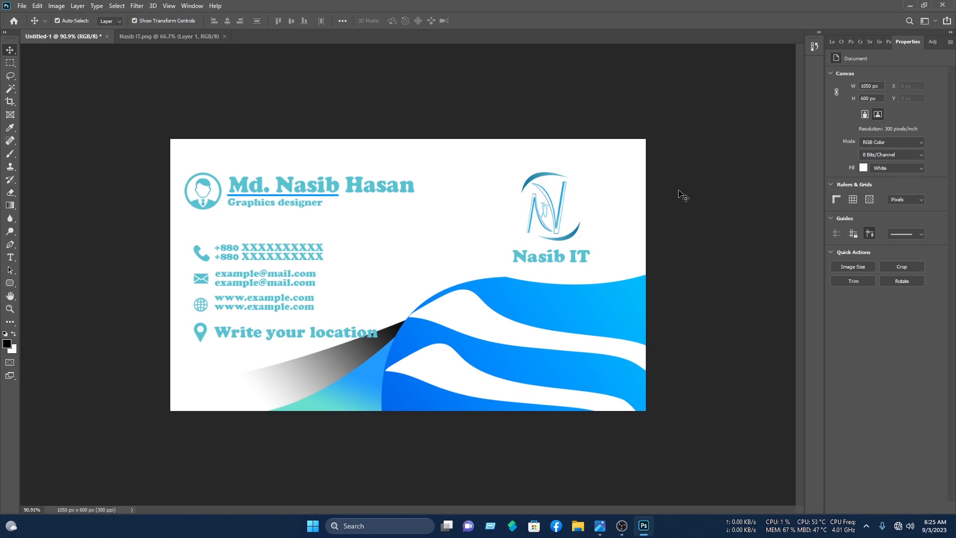
- Open the single business card mockup PSD from the Mockup folder, closing the separate logo document
{"action": "left_click", "coordinate": [22, 6]}
{"action": "left_click", "coordinate": [35, 27]}
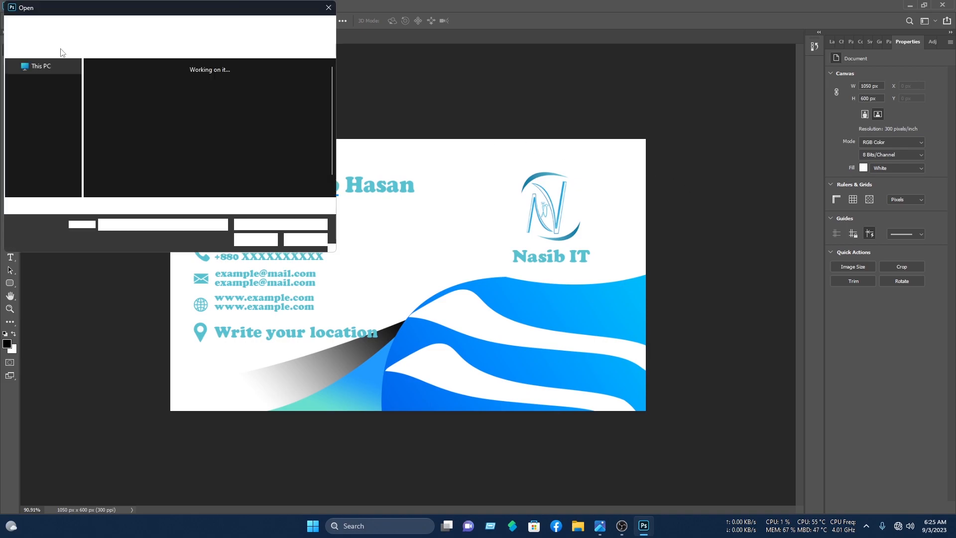
{"action": "left_click", "coordinate": [49, 161]}
{"action": "scroll", "coordinate": [164, 145], "scroll_direction": "down", "scroll_amount": 2}
{"action": "double_click", "coordinate": [139, 121]}
{"action": "double_click", "coordinate": [135, 82]}
{"action": "double_click", "coordinate": [129, 112]}
{"action": "double_click", "coordinate": [132, 112]}
{"action": "left_click", "coordinate": [186, 88]}
{"action": "left_click", "coordinate": [260, 240]}
{"action": "left_click", "coordinate": [230, 36]}
- Open the mockup's front card smart object and delete all of its old design layers
{"action": "left_click", "coordinate": [831, 41]}
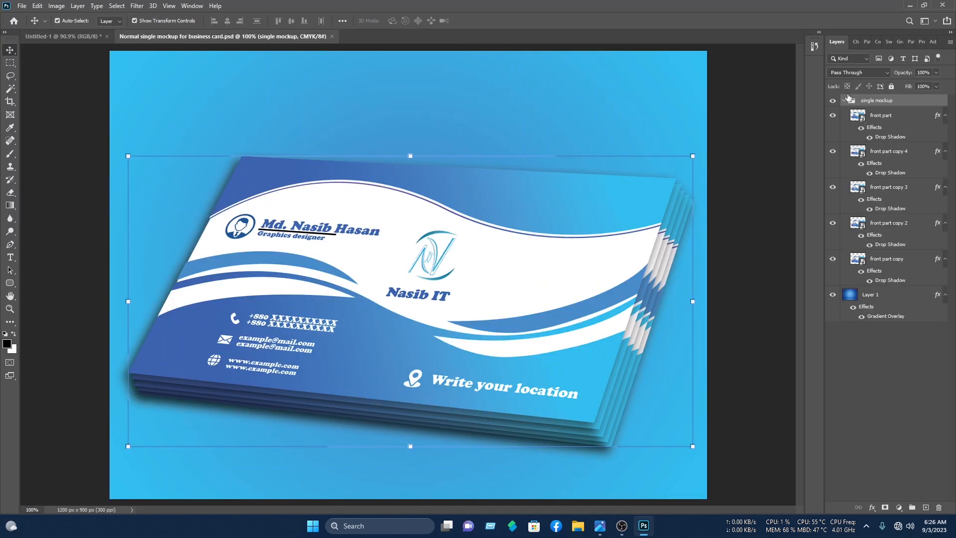
{"action": "double_click", "coordinate": [857, 116]}
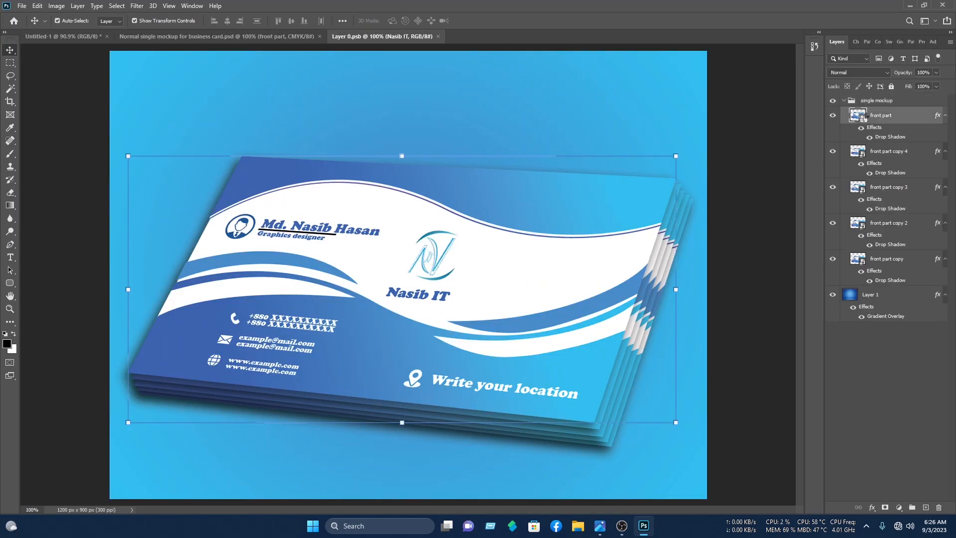
{"action": "left_click_drag", "start_coordinate": [2, 2], "coordinate": [1, 2]}
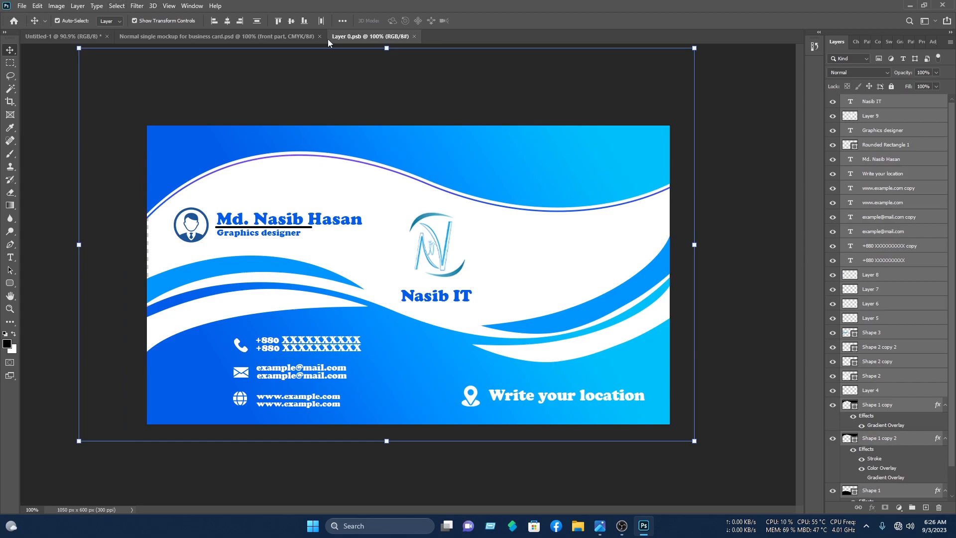
{"action": "key", "text": "Delete"}
- Drag all the business card layers into the front card, save it, and return to the stack mockup
{"action": "left_click", "coordinate": [69, 37]}
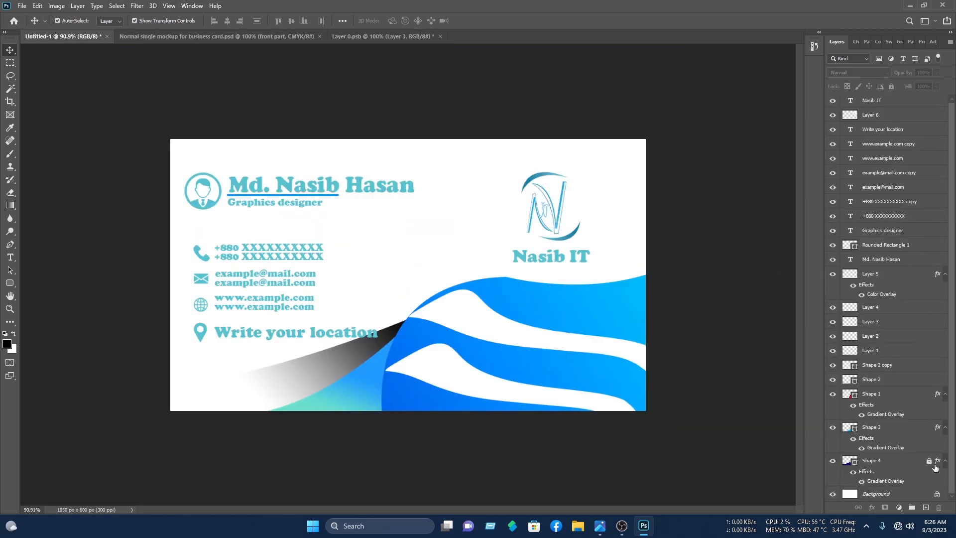
{"action": "left_click_drag", "start_coordinate": [706, 458], "coordinate": [205, 111]}
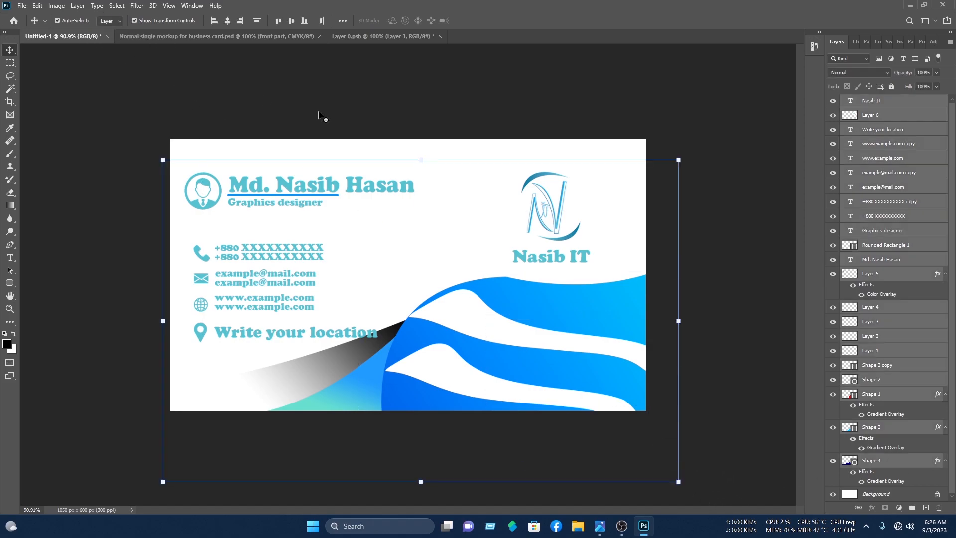
{"action": "left_click_drag", "start_coordinate": [325, 187], "coordinate": [588, 369]}
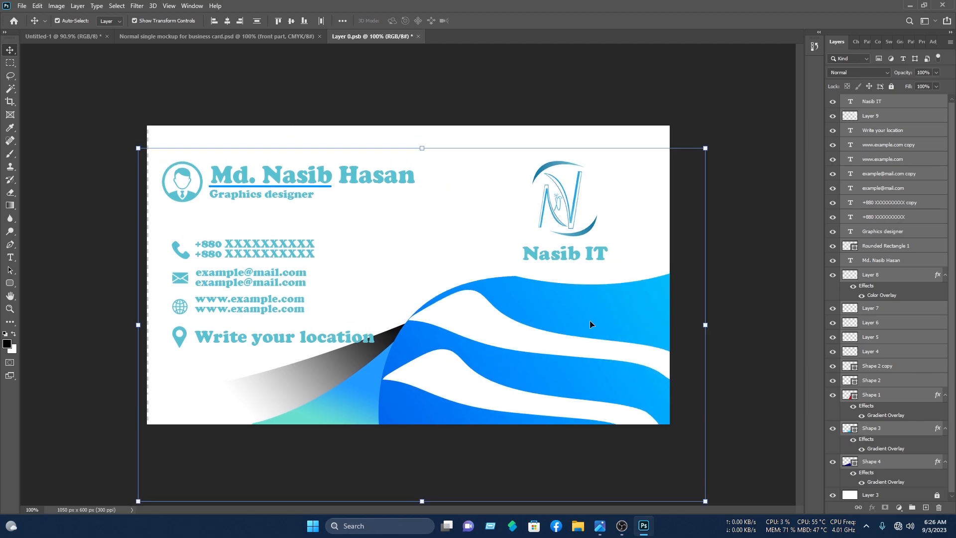
{"action": "left_click", "coordinate": [551, 90]}
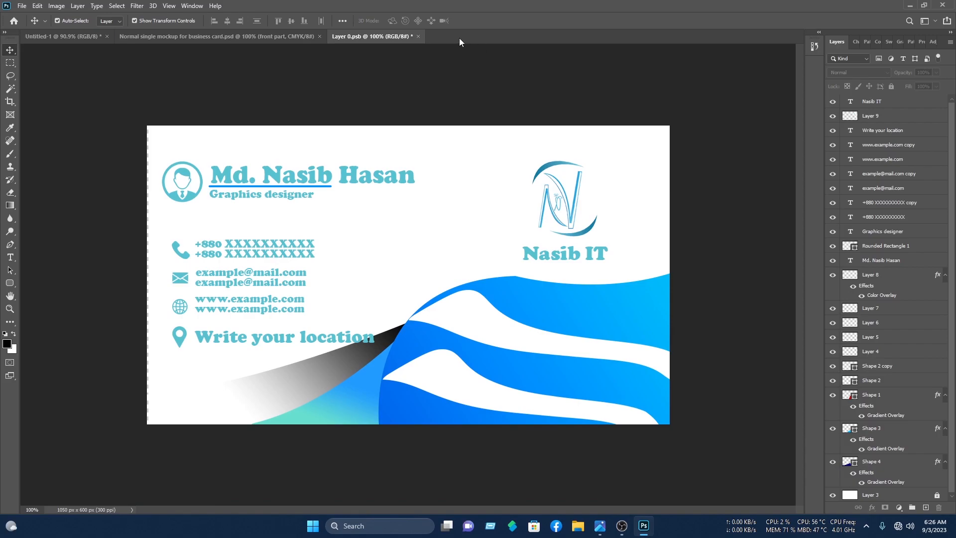
{"action": "key", "text": "ctrl+s"}
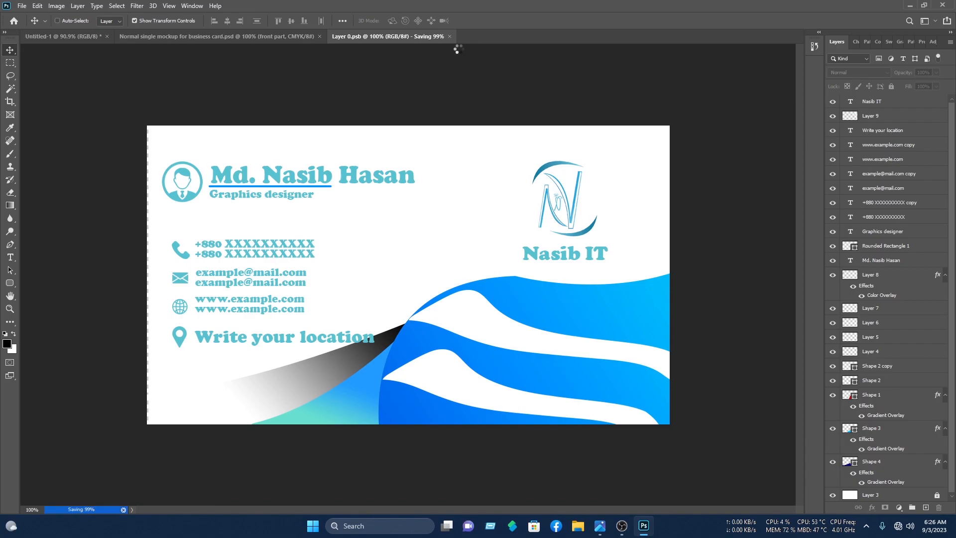
{"action": "left_click", "coordinate": [282, 34]}
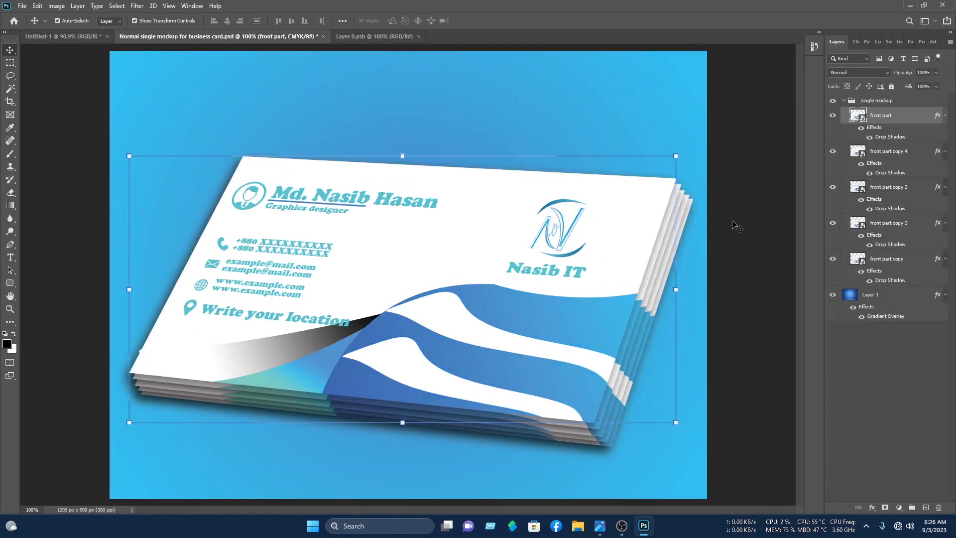